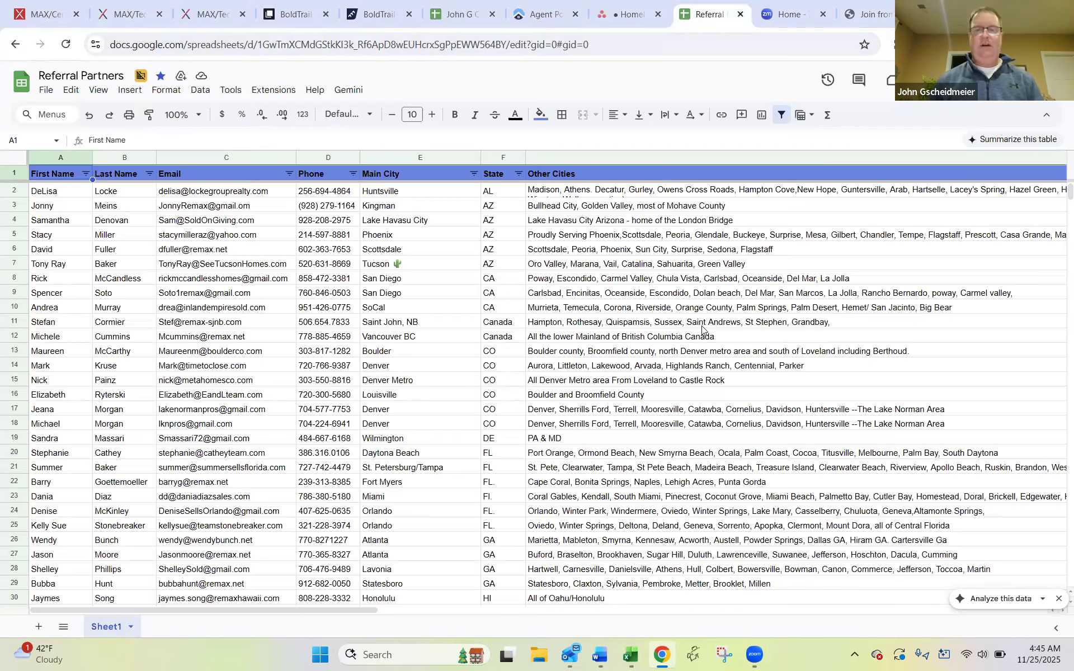
Examine the contact rows of the Referral Partners sheet and the columns beyond Other Cities
scroll(703, 330, "down", 5)
scroll(703, 330, "down", 7)
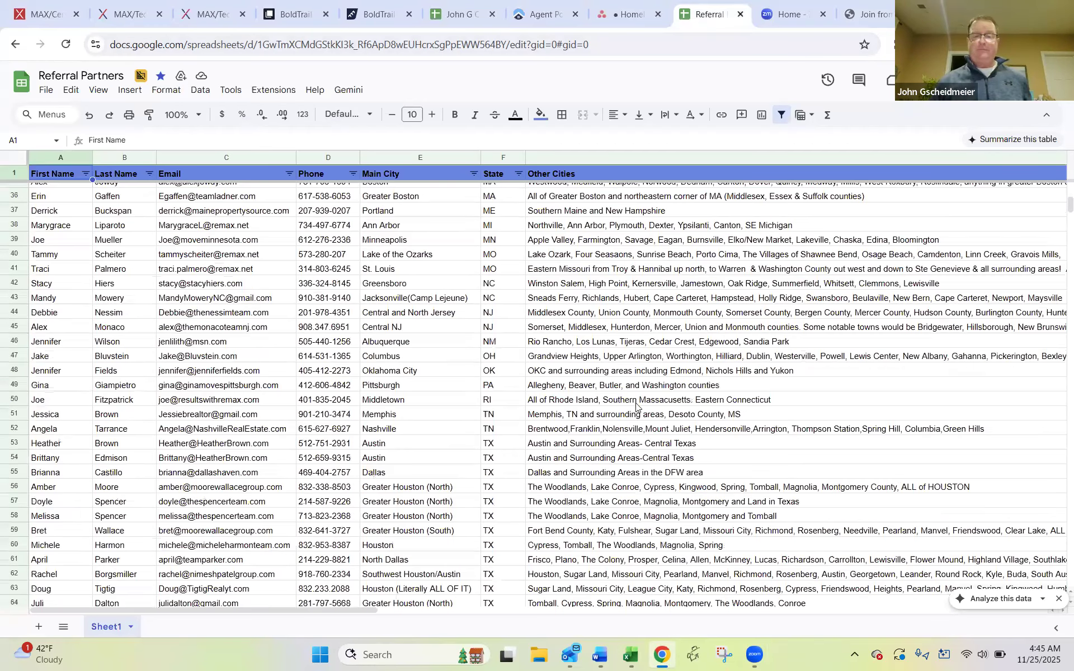
scroll(638, 408, "down", 5)
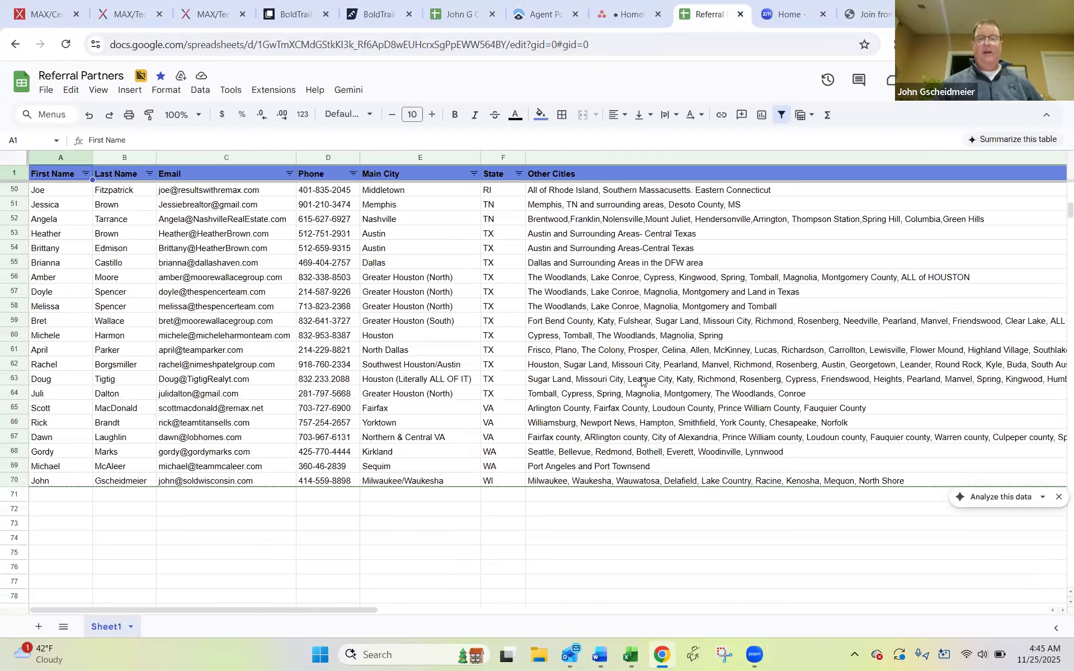
scroll(644, 371, "up", 12)
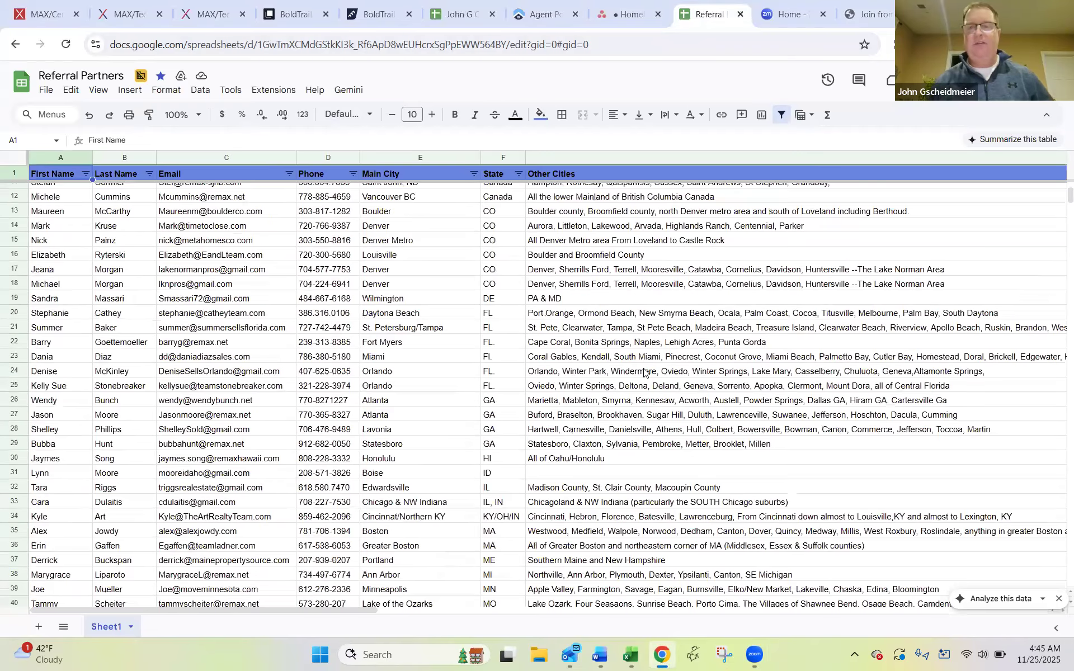
scroll(644, 372, "up", 3)
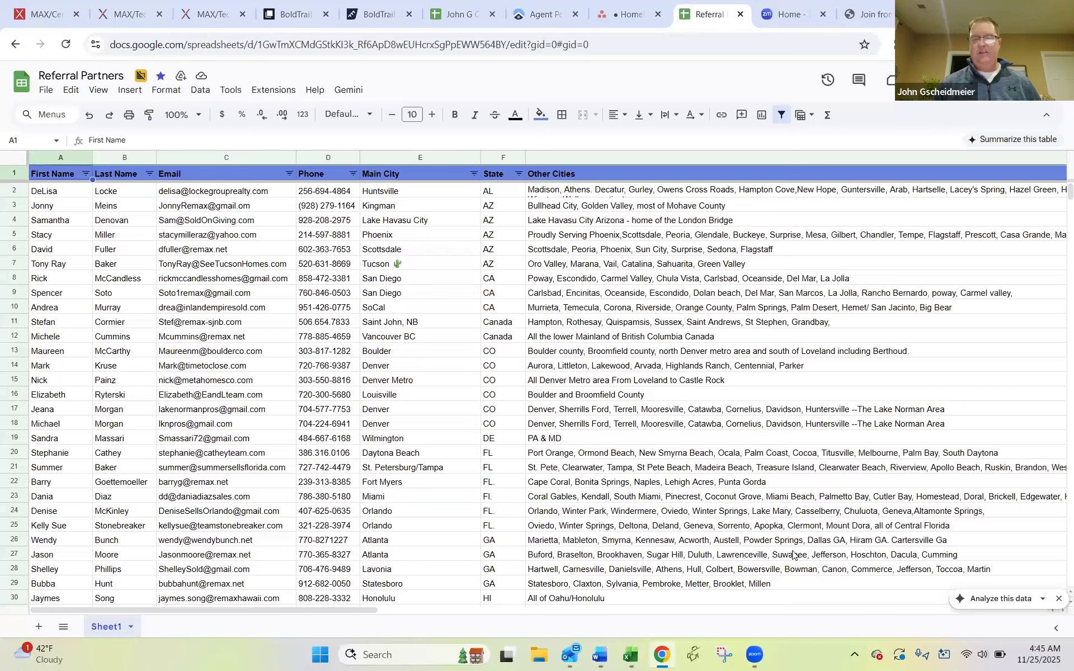
left_click_drag(164, 611, 574, 644)
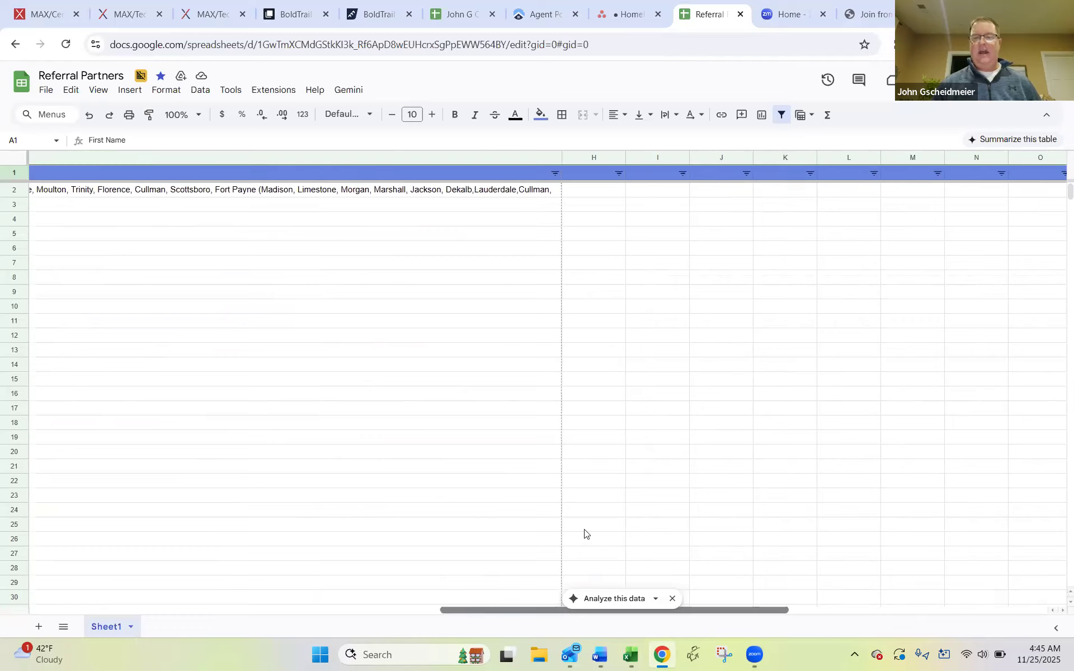
scroll(699, 482, "down", 3)
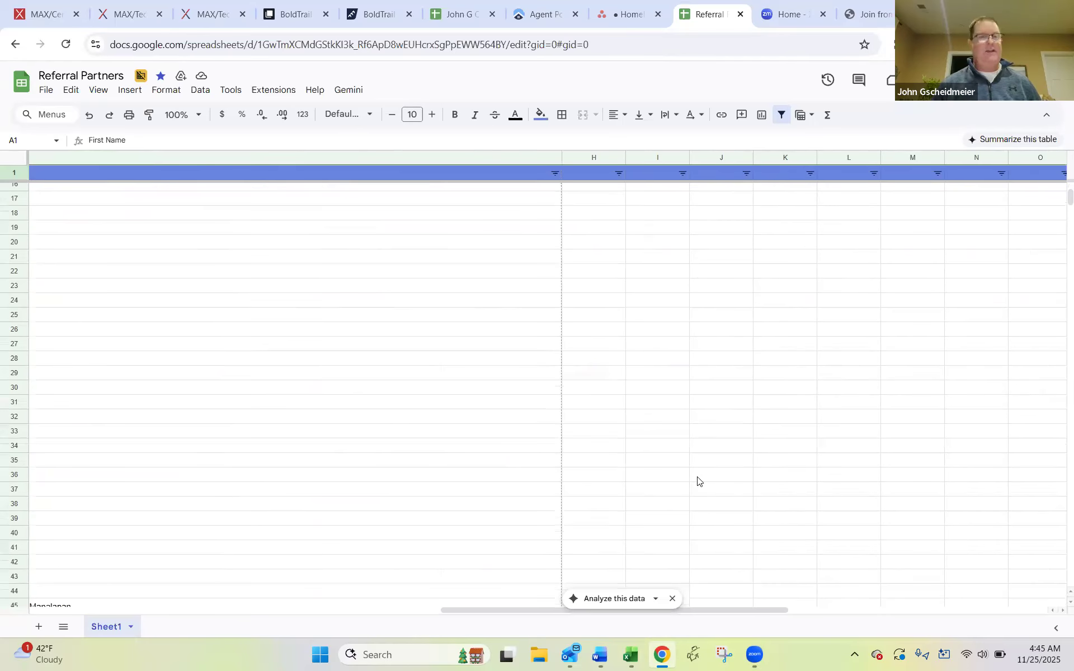
mouse_move(621, 658)
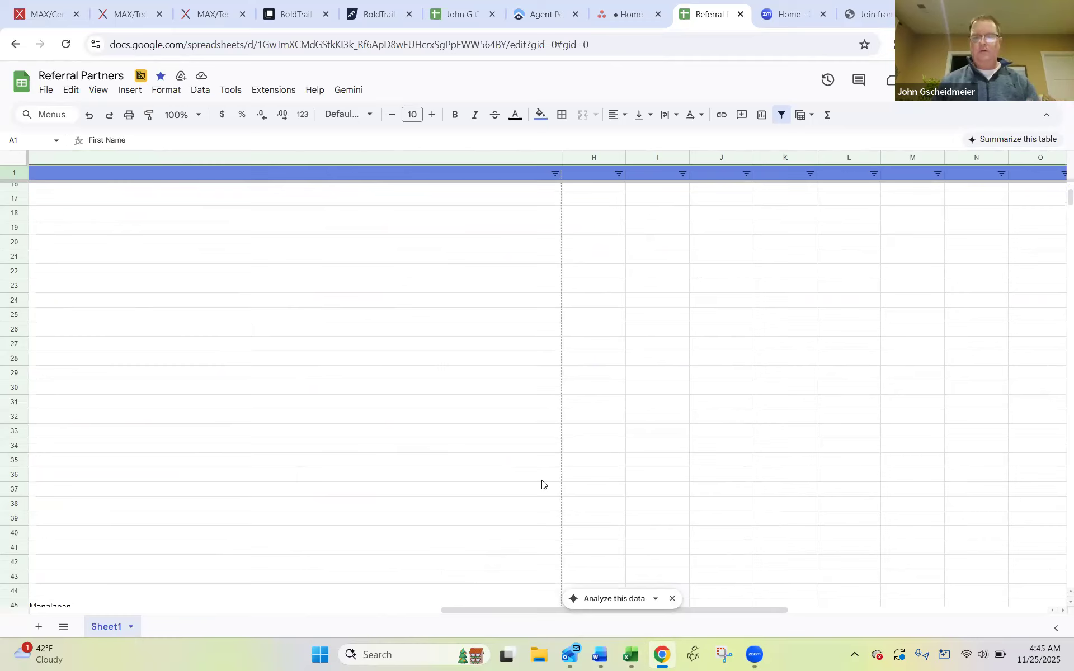
Look through the download formats offered for the Referral Partners sheet, including Comma Separated Values (.csv), and dismiss them
left_click(37, 93)
mouse_move(94, 210)
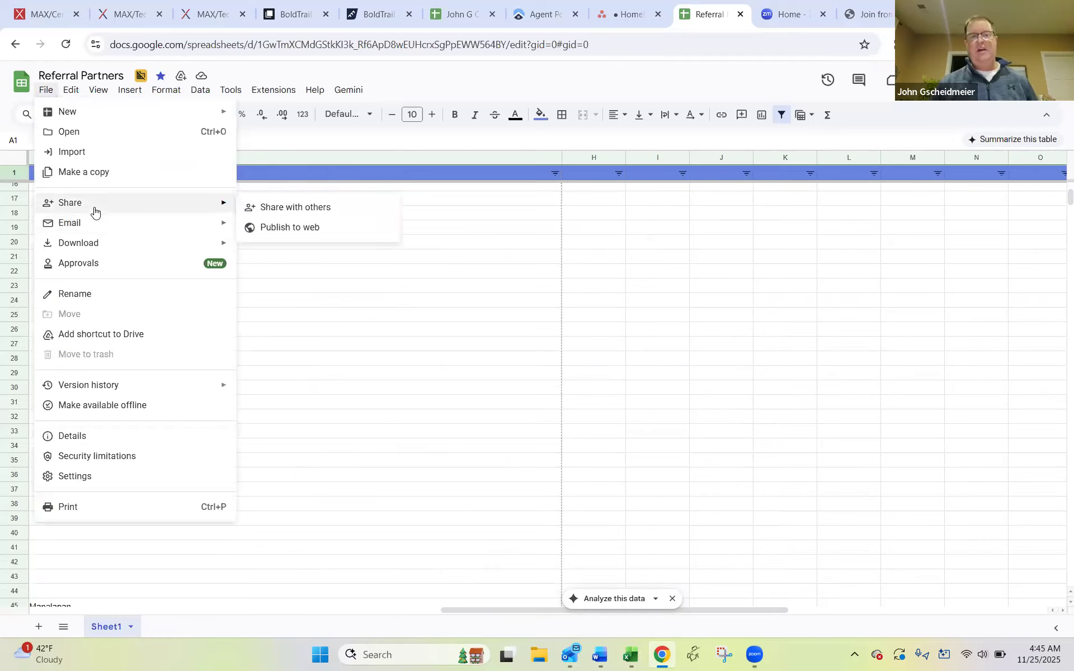
mouse_move(103, 243)
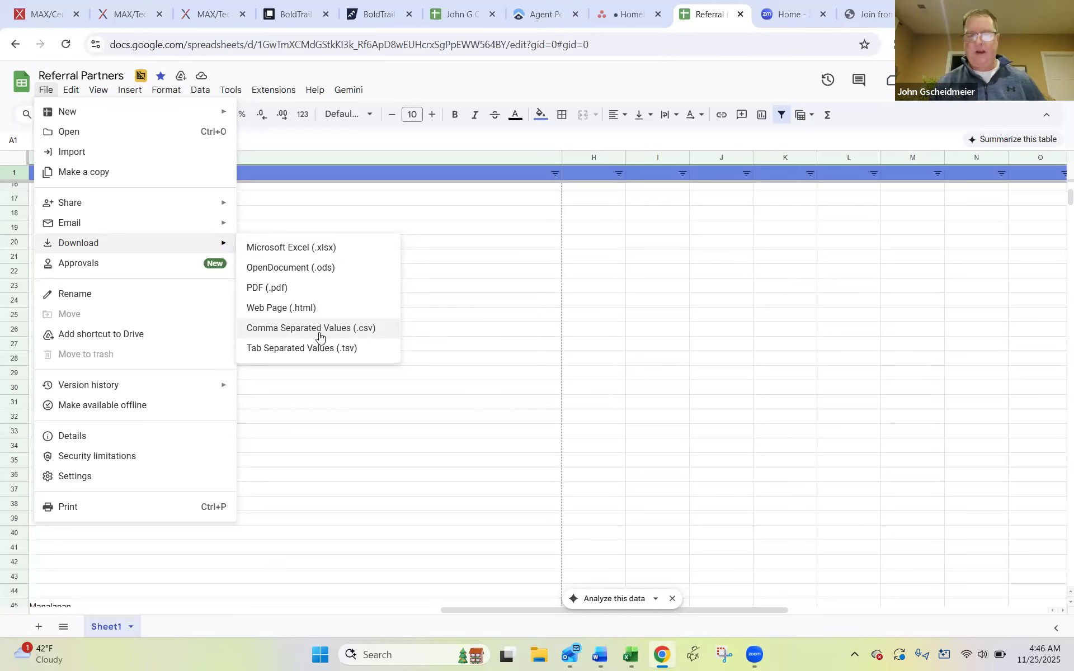
left_click(438, 413)
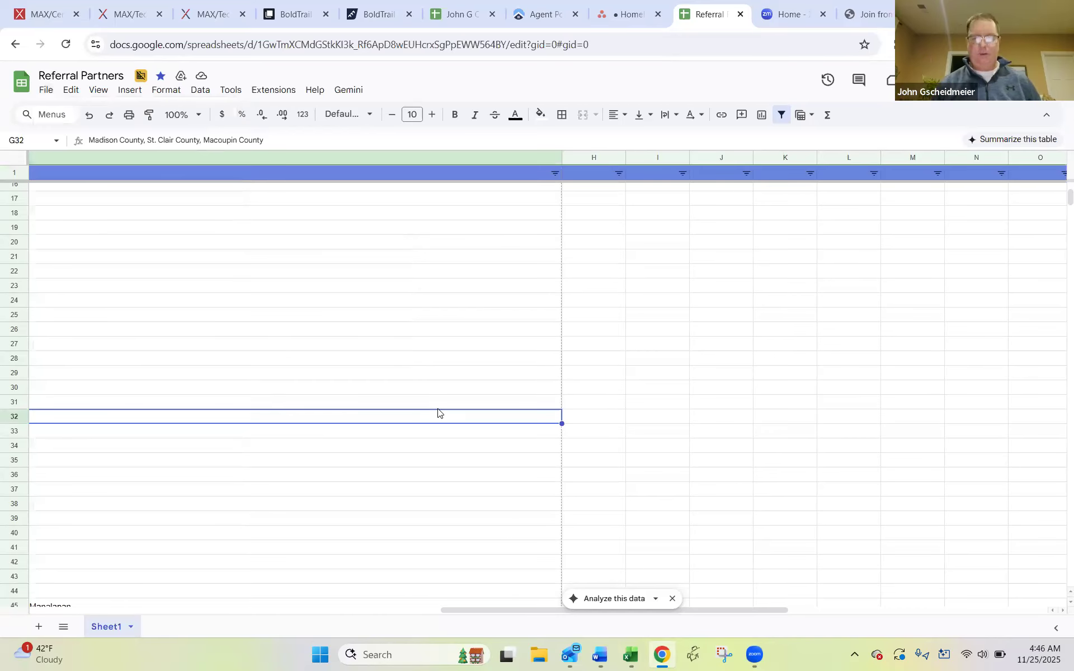
Switch to the referral partners workbook in Excel and inspect the first REMAX-Referral-Partner-2025 entry in the Hashtag column
mouse_move(584, 655)
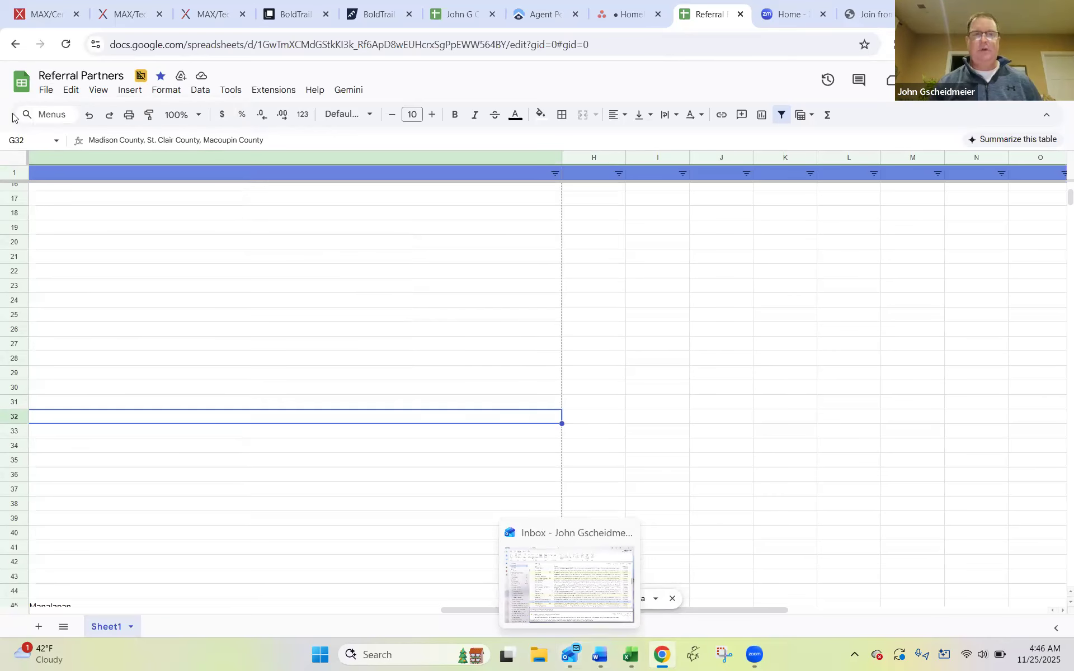
left_click(701, 536)
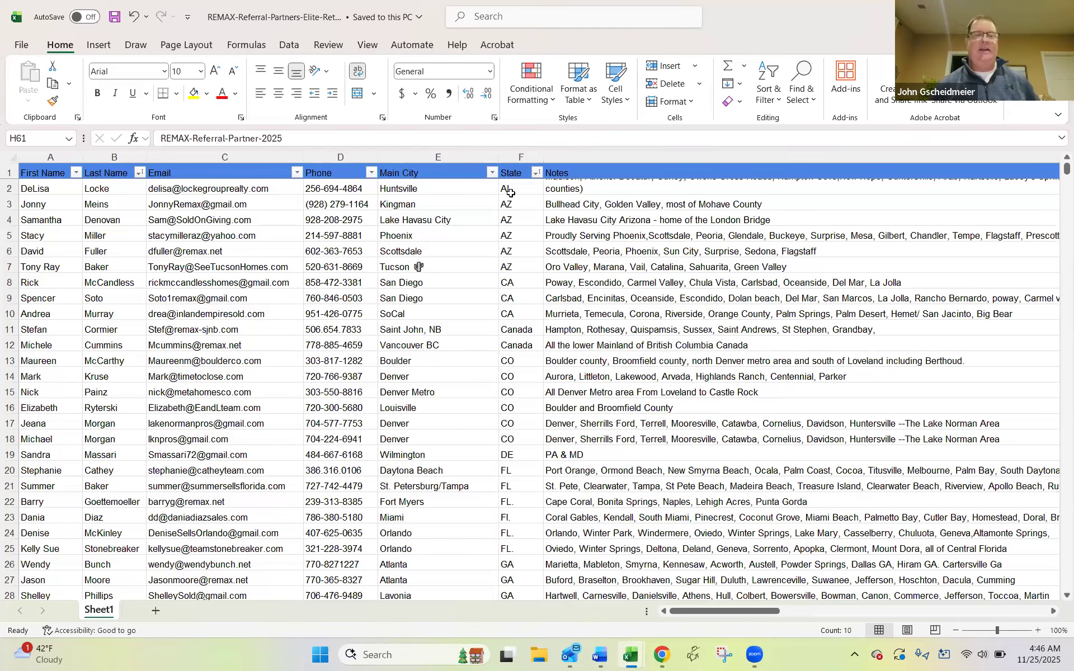
left_click_drag(784, 611, 944, 612)
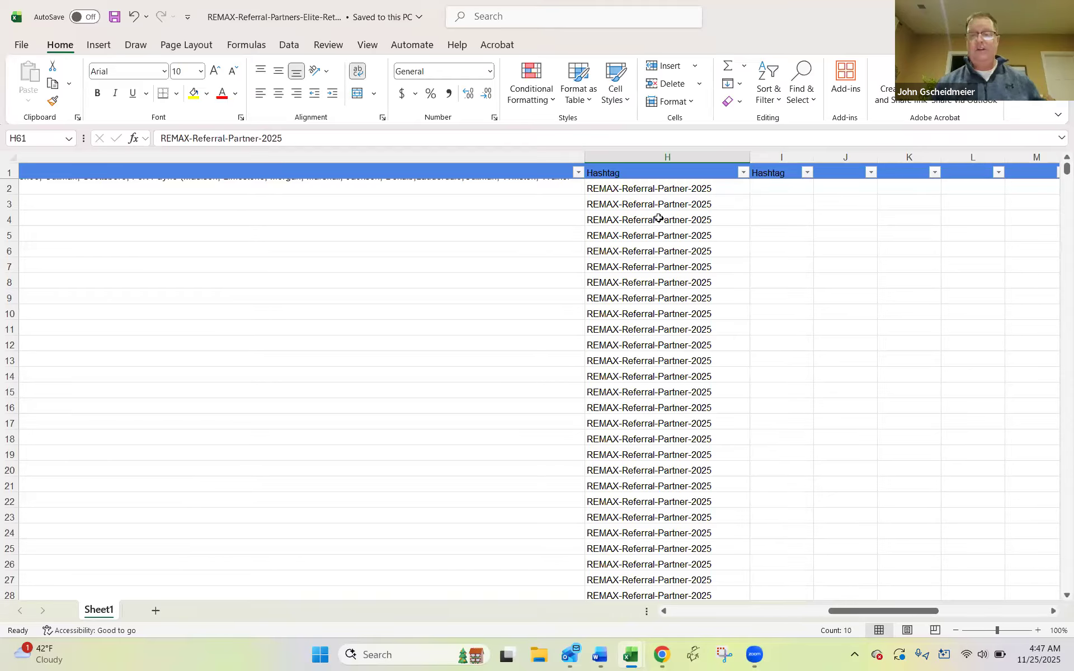
left_click(685, 192)
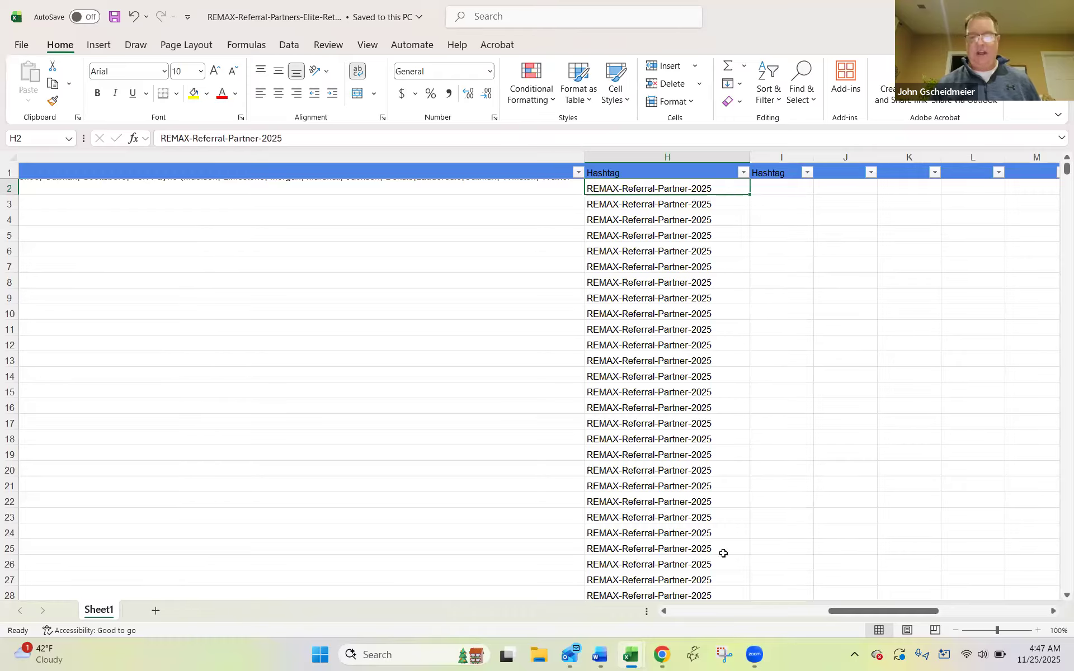
Switch to MAXTECH in Chrome and open the hashtag list from Hashtag Management in the marketing tools
left_click(664, 659)
left_click(137, 17)
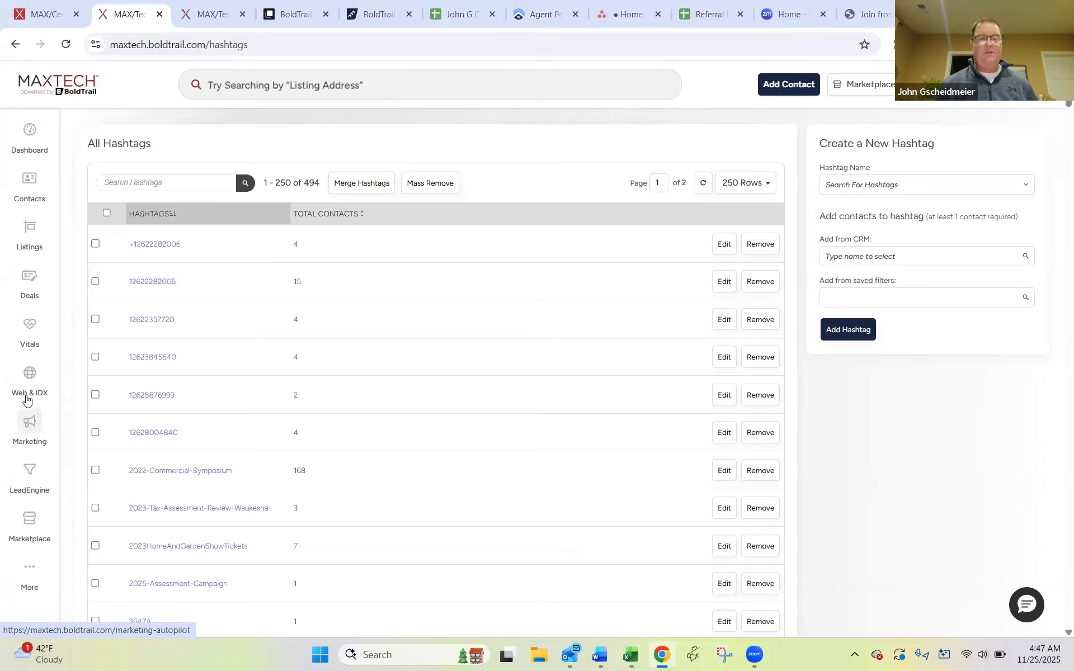
left_click(29, 423)
scroll(485, 408, "down", 5)
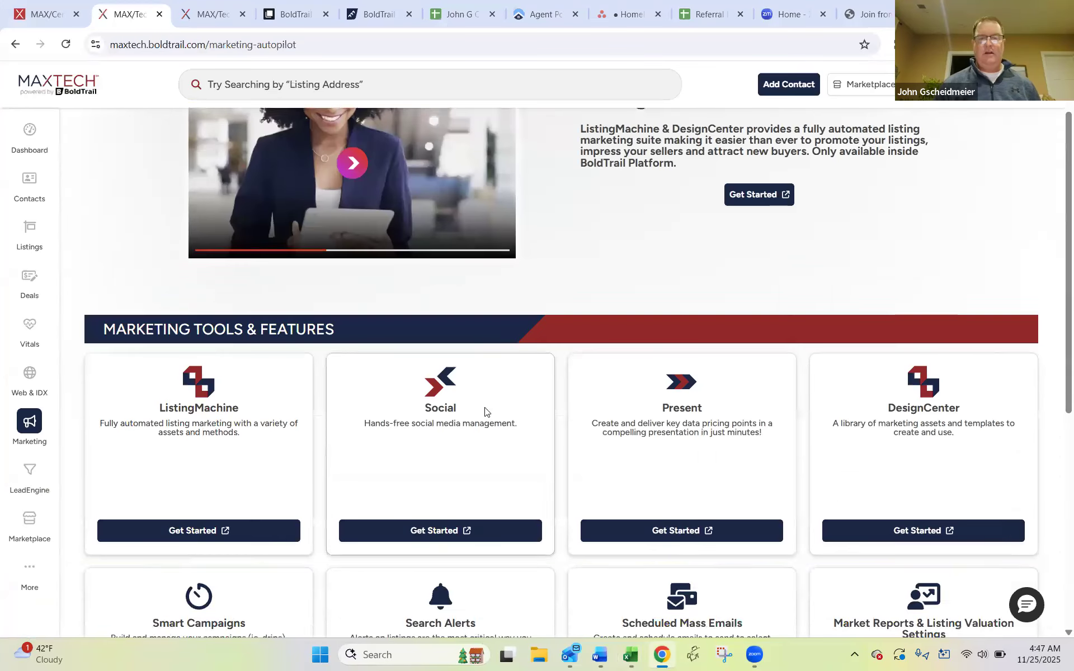
scroll(486, 412, "down", 1)
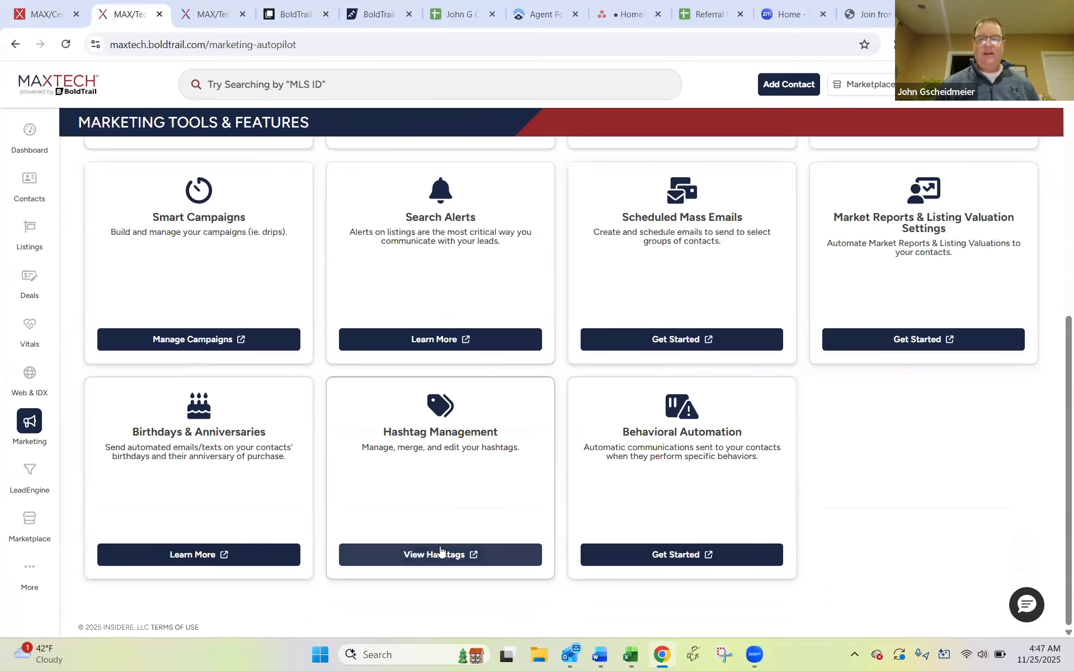
left_click(440, 551)
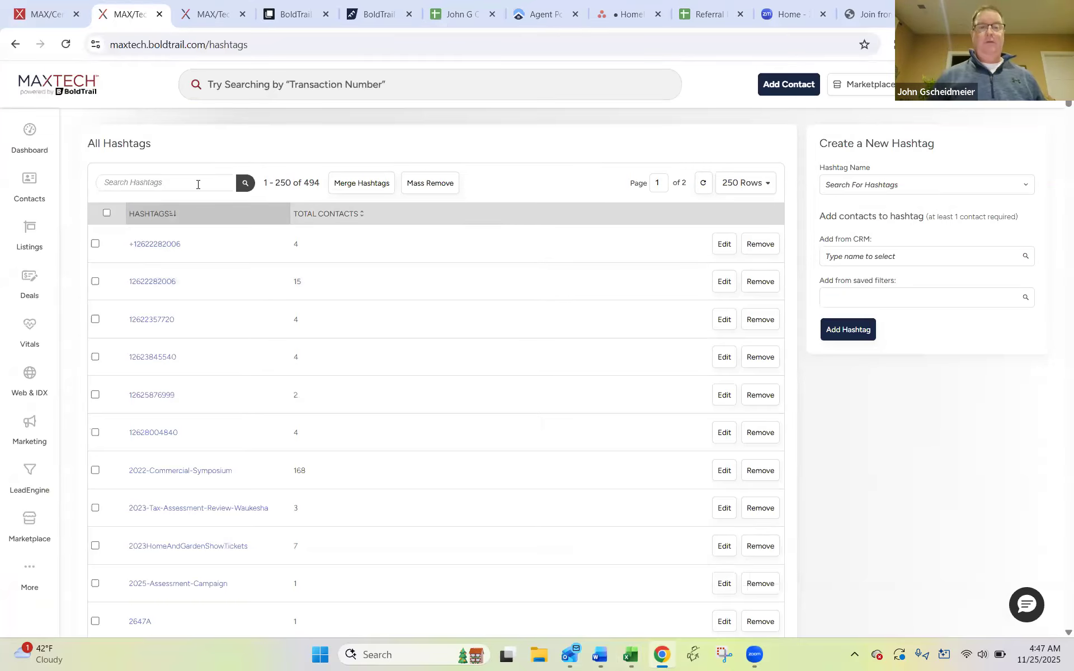
Search the hashtag list for "remax"
left_click(197, 185)
type("remax")
left_click(246, 184)
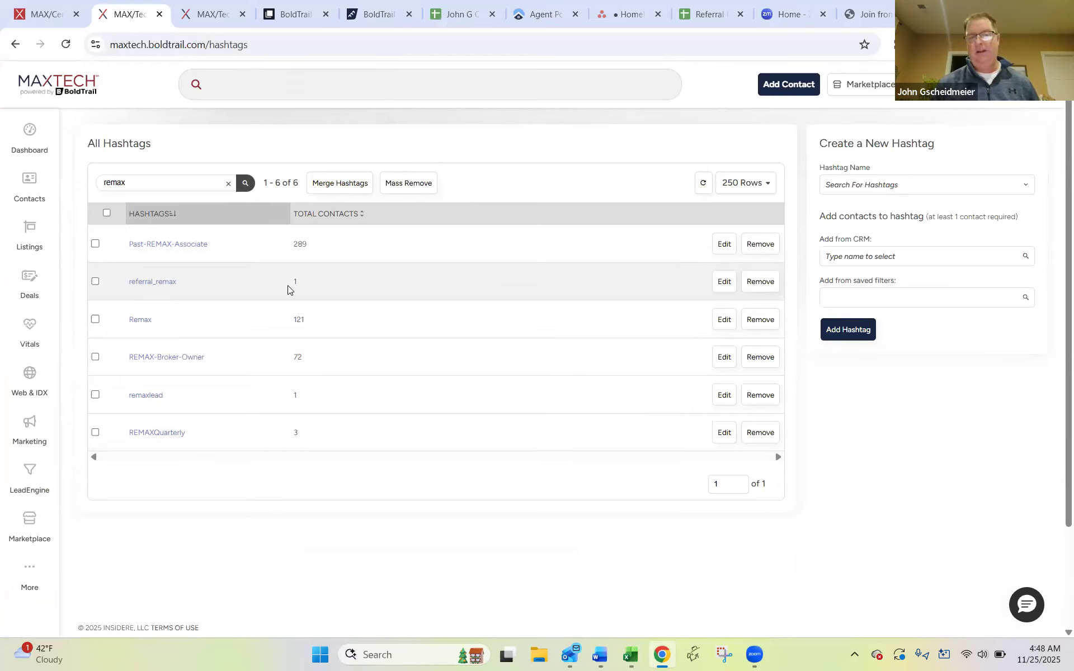
Clear the current hashtag search and search the list for "referral" instead
left_click(229, 184)
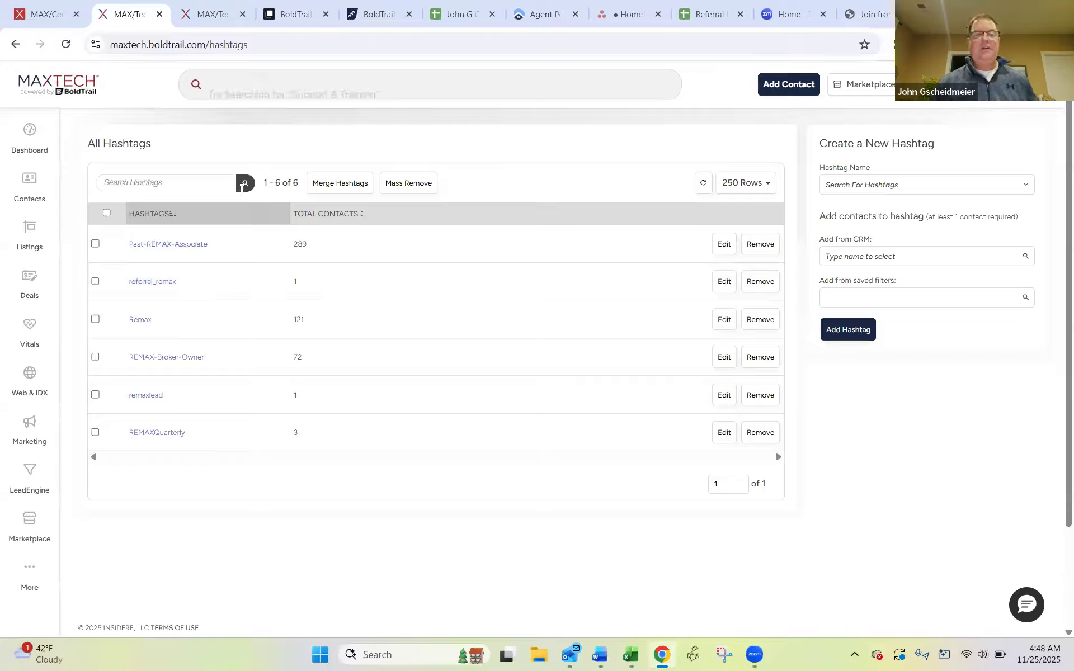
left_click(206, 186)
type("referral")
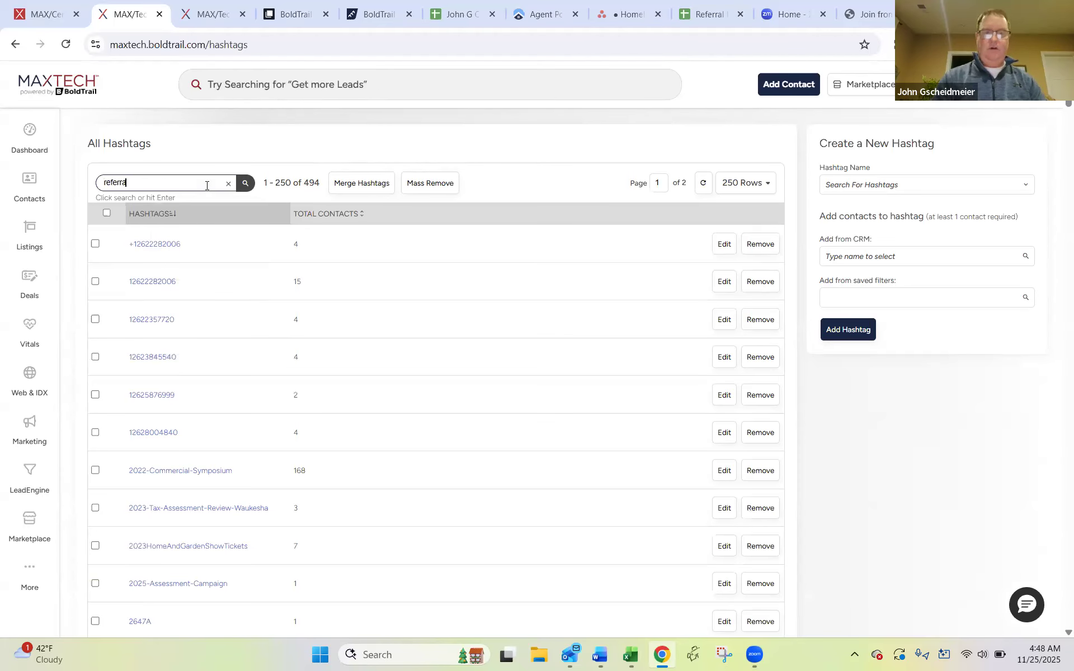
left_click(245, 185)
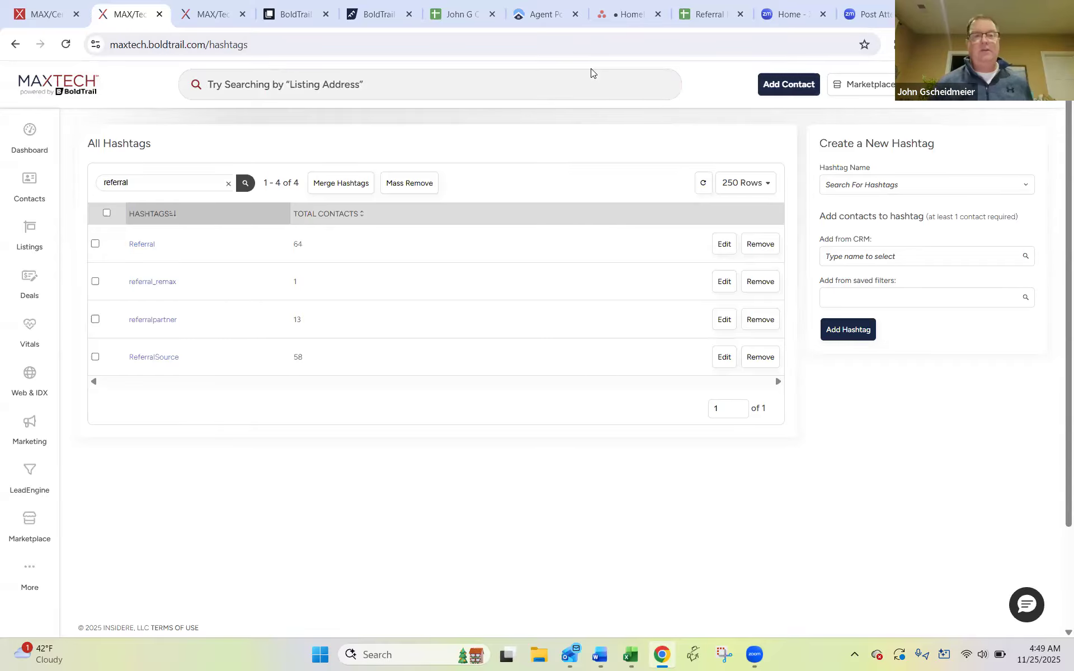
Start a bulk import from the LeadEngine tools in the other MAXTECH browser page
left_click(215, 19)
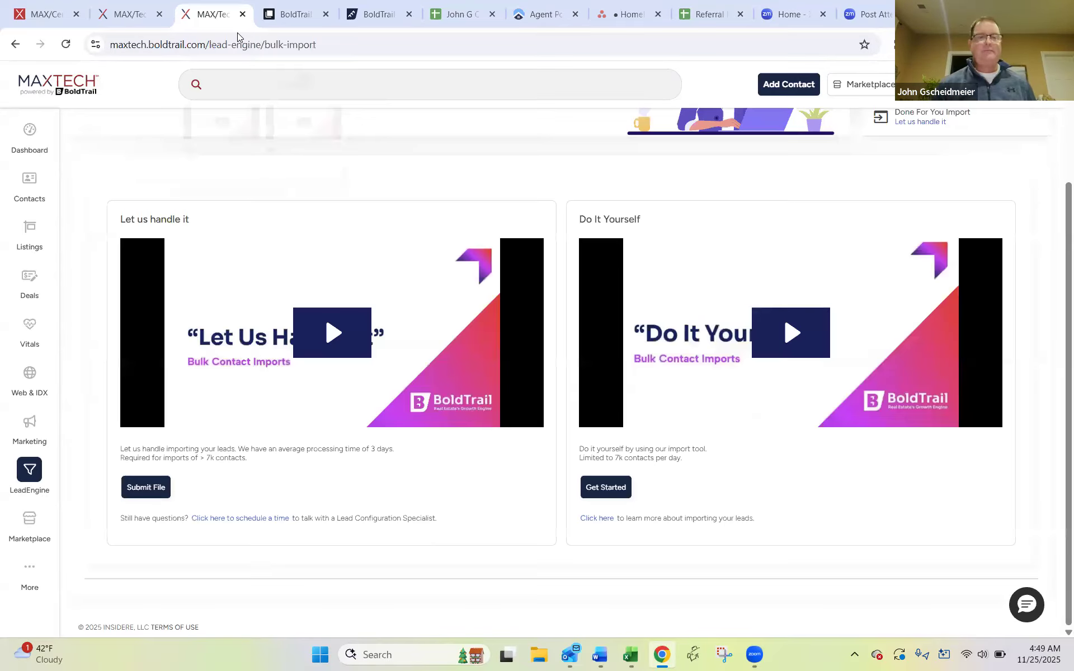
left_click(45, 472)
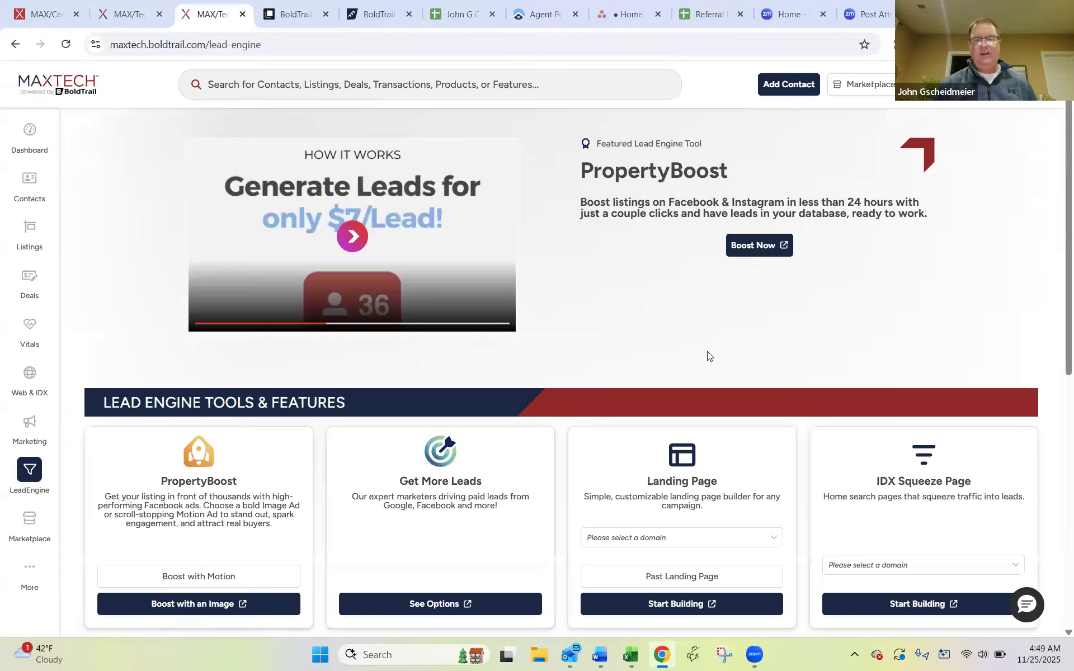
scroll(708, 356, "down", 5)
scroll(708, 356, "down", 3)
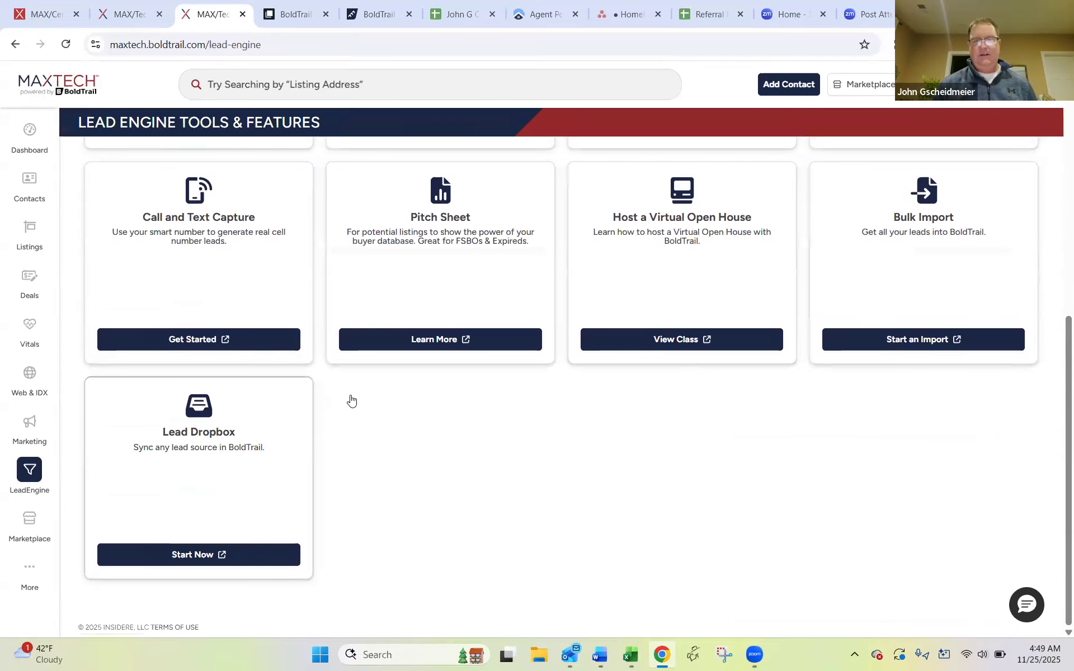
scroll(730, 442, "up", 2)
left_click(925, 490)
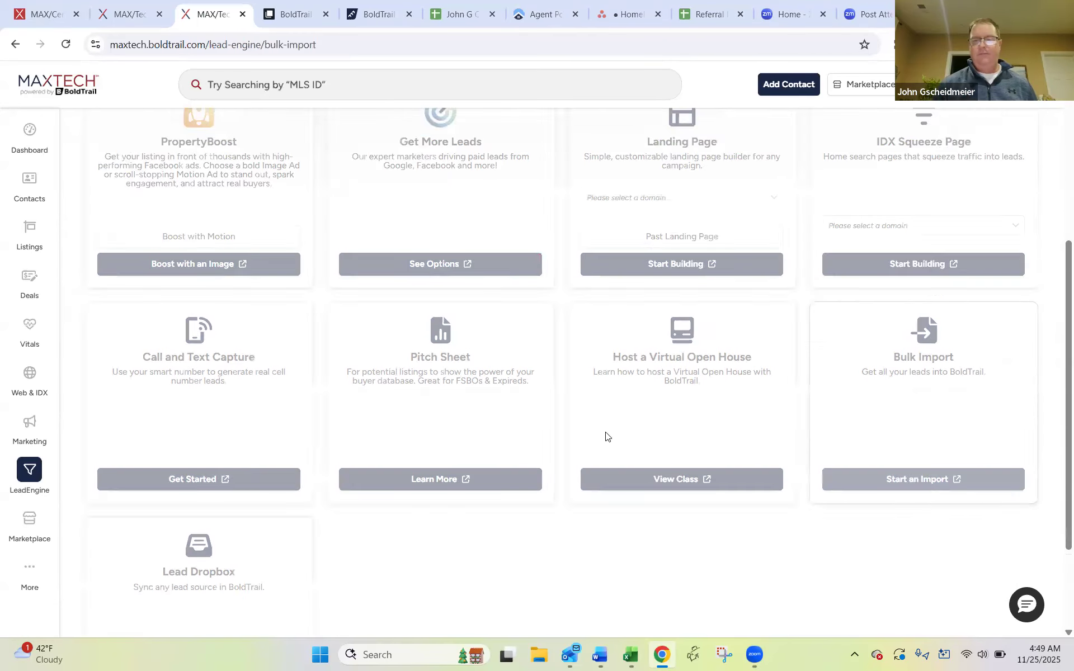
Choose to submit a file for the "Let us handle it" import, accept the disclaimers and continue to the request form
scroll(287, 436, "down", 3)
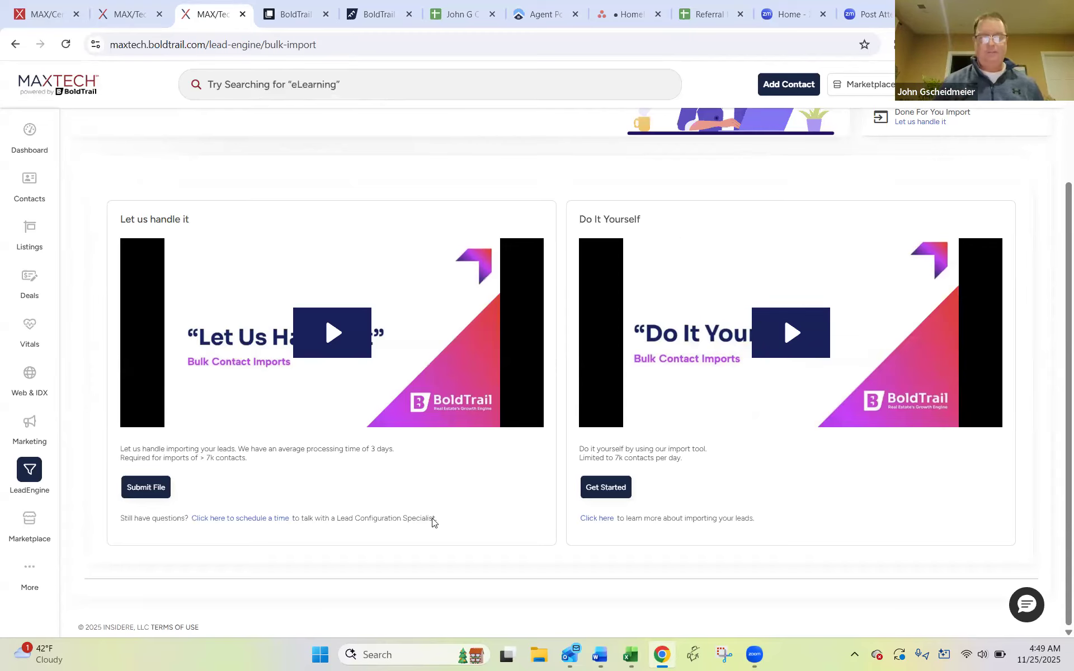
left_click(156, 490)
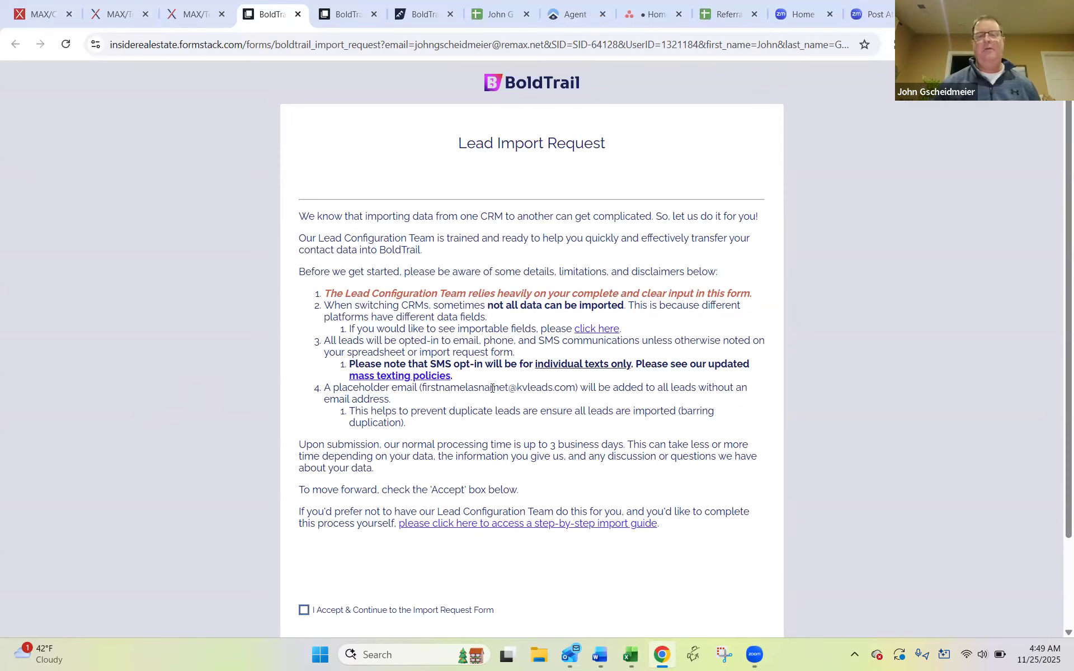
scroll(492, 392, "down", 2)
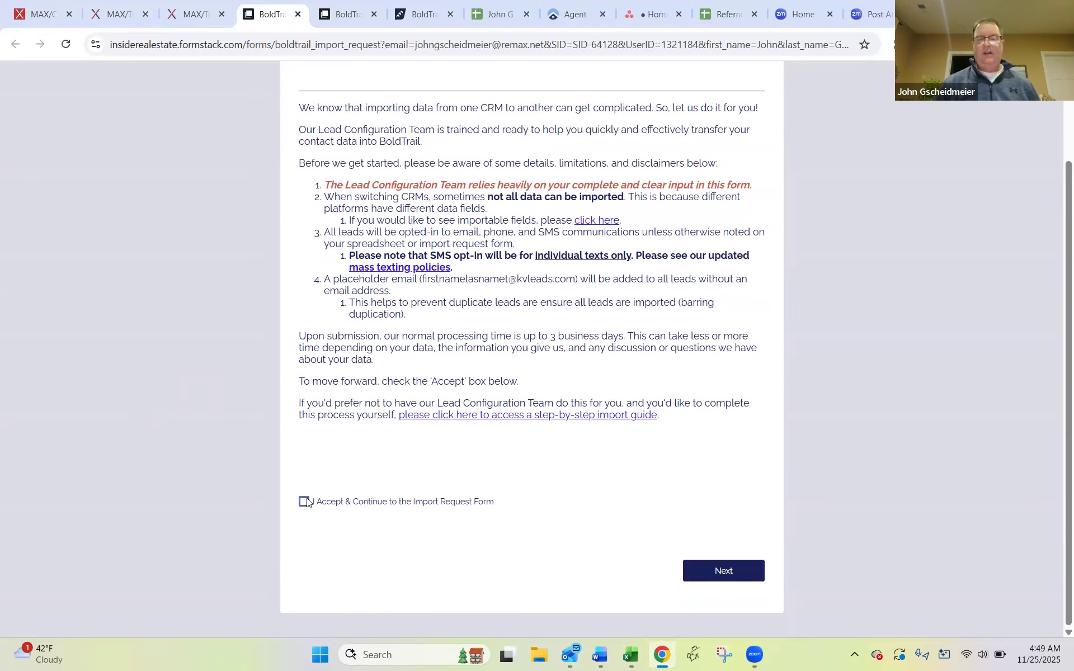
left_click(718, 579)
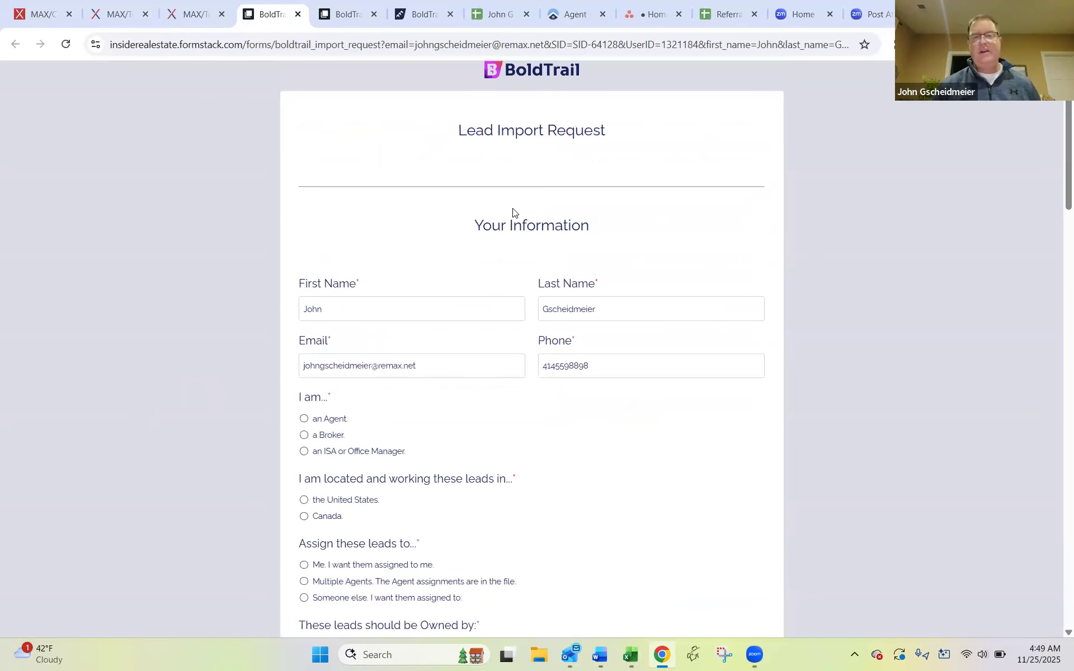
Identify the requester as an agent who is located and working these leads in the United States
scroll(671, 299, "down", 2)
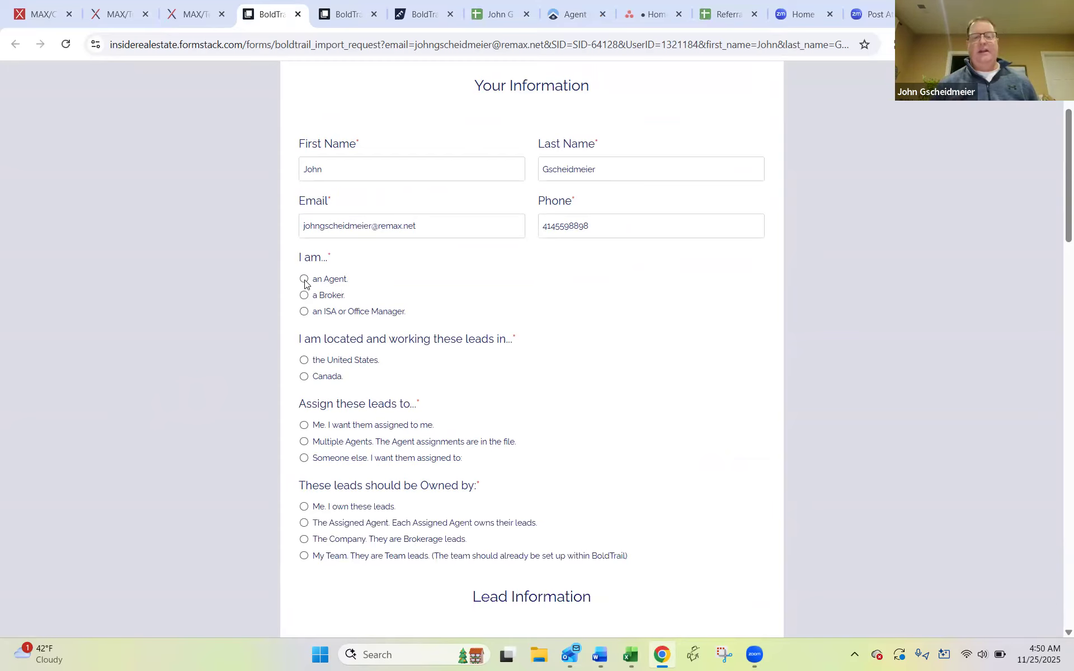
left_click(304, 279)
scroll(380, 359, "down", 1)
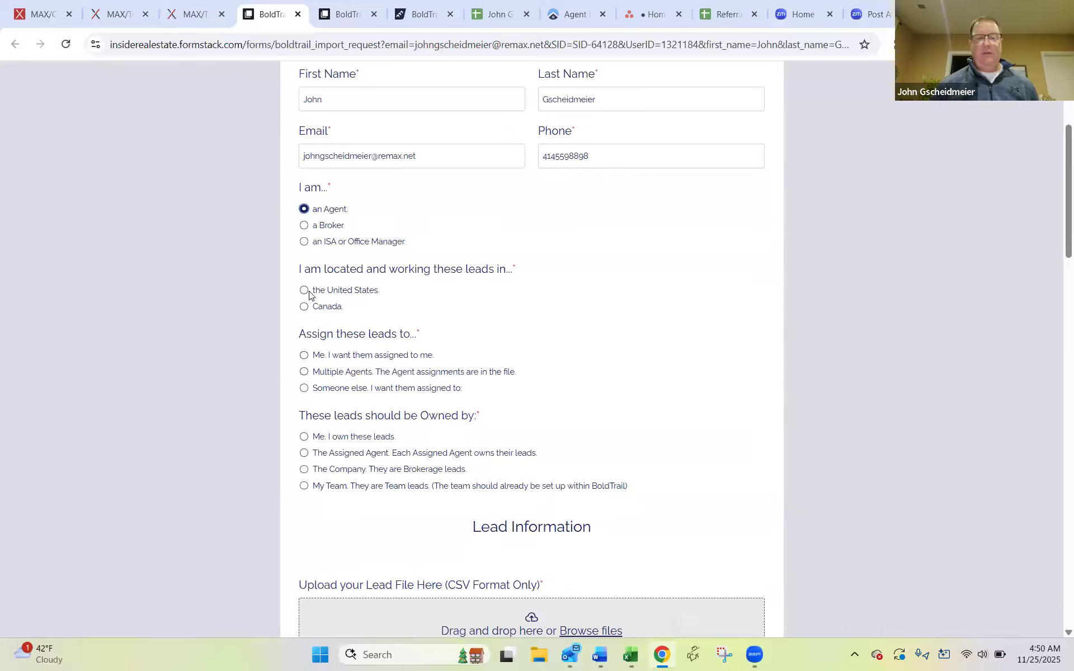
left_click(352, 250)
scroll(313, 221, "down", 2)
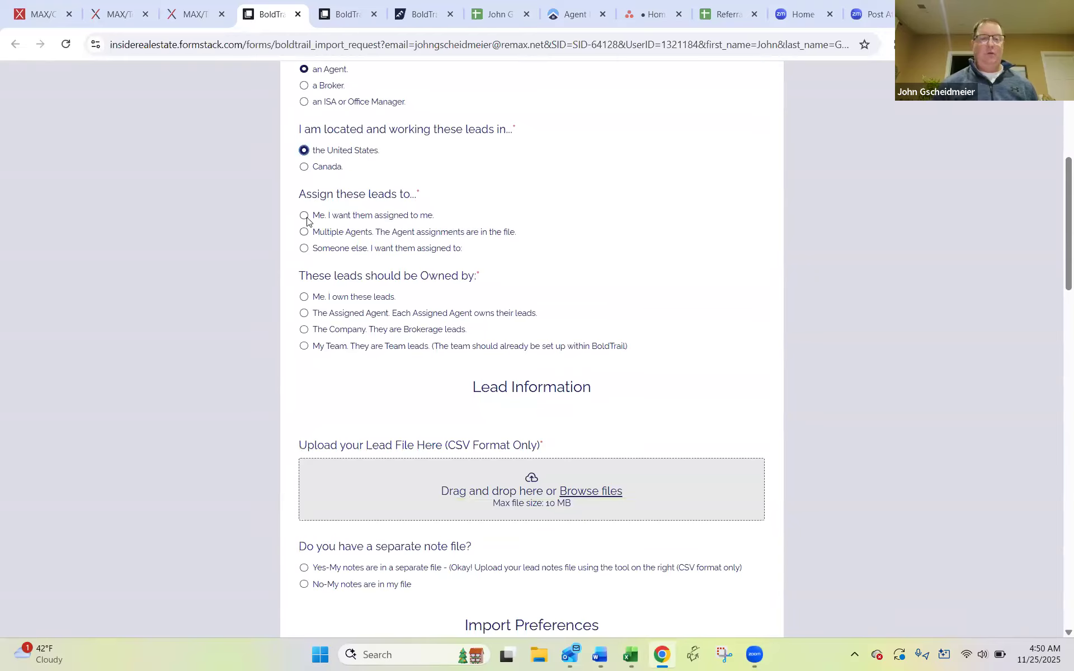
Assign the leads to the requester ("Me") and set the ownership to "Me. I own these leads."
left_click(314, 216)
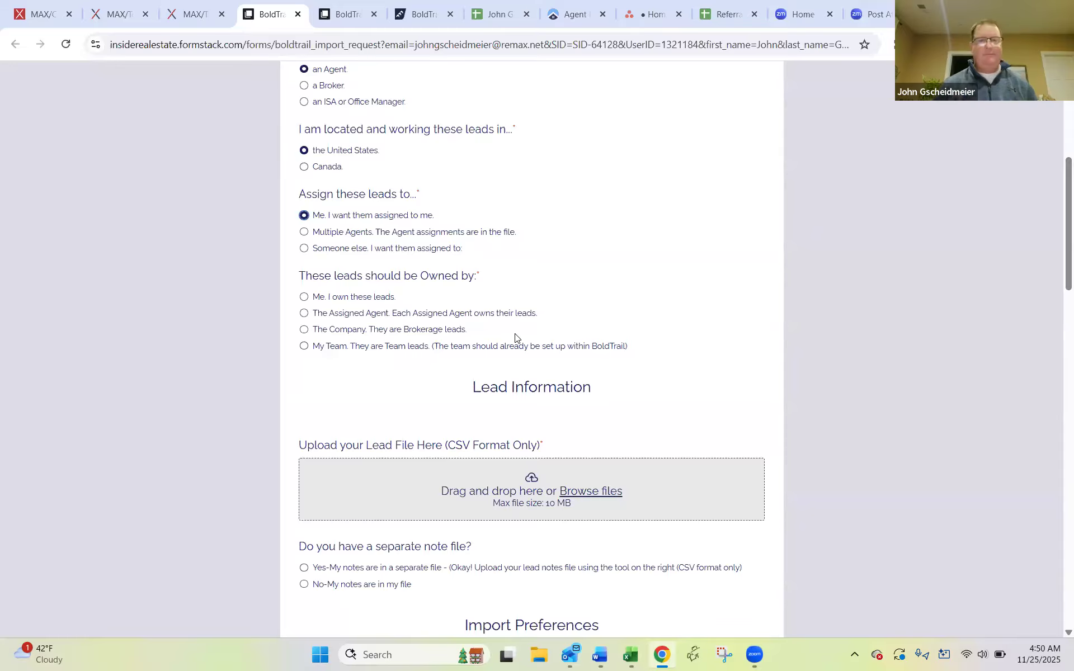
left_click(305, 297)
scroll(547, 309, "down", 1)
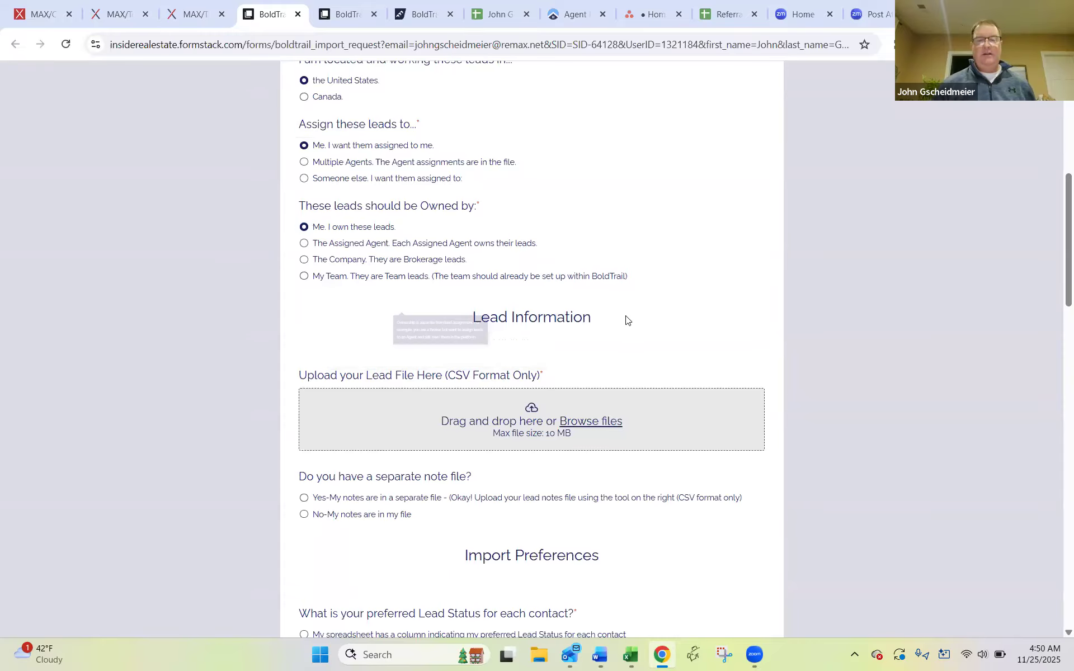
Review the CSV-only requirement for the lead file and indicate that the notes are in the lead file itself
scroll(616, 308, "down", 3)
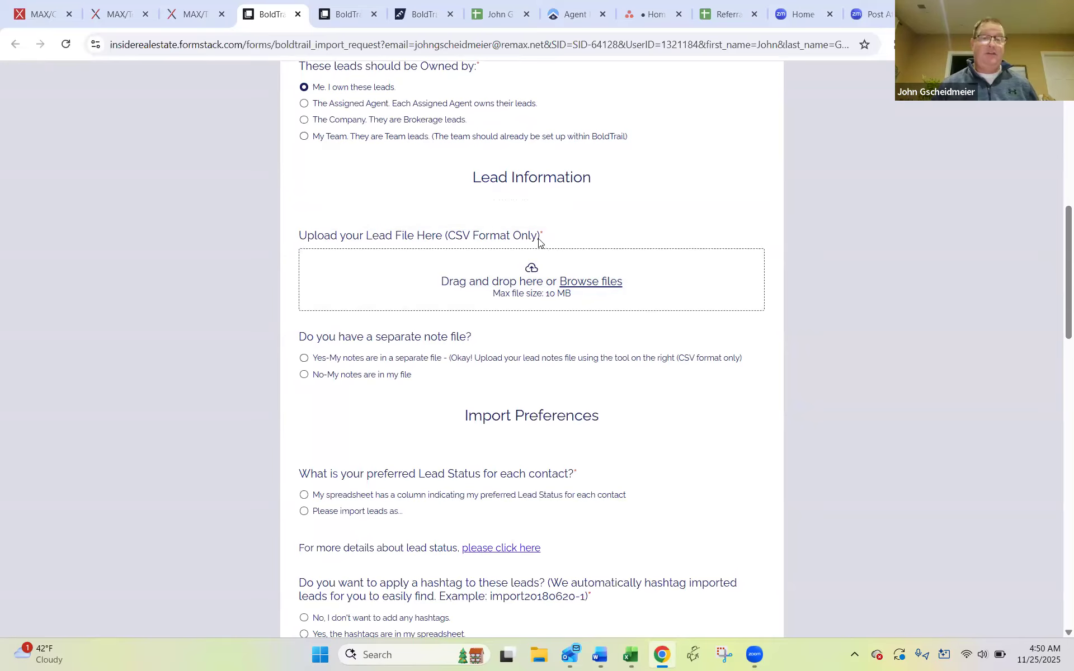
left_click_drag(540, 236, 445, 236)
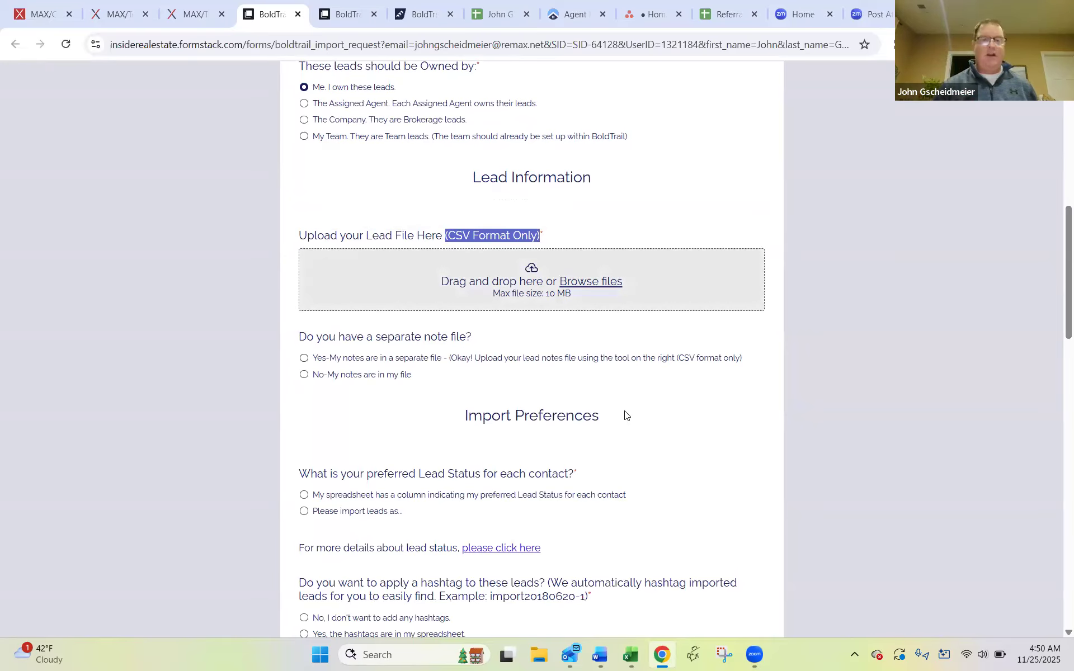
scroll(397, 318, "down", 3)
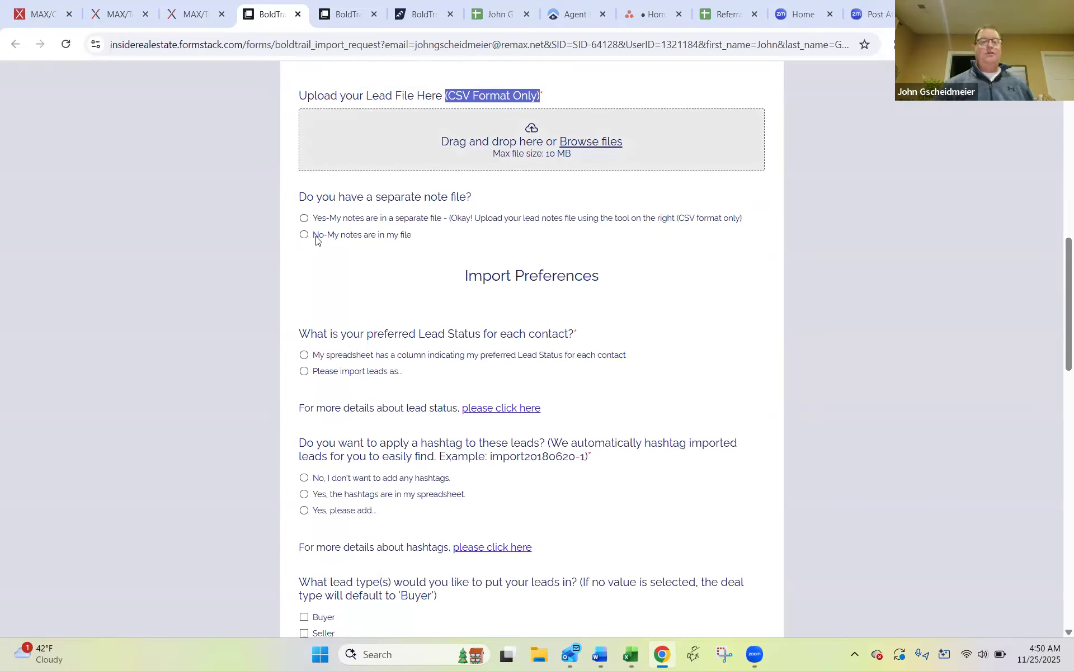
left_click(304, 234)
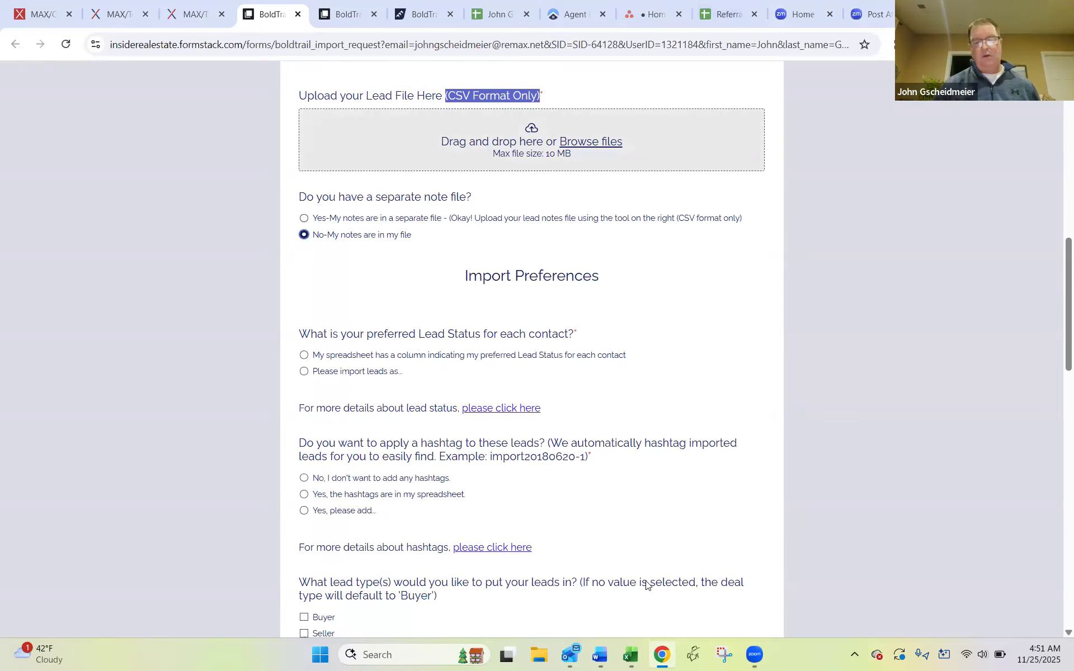
Check the Hashtag and Notes columns of the referral partner list in Excel and return to the import request form
left_click(686, 539)
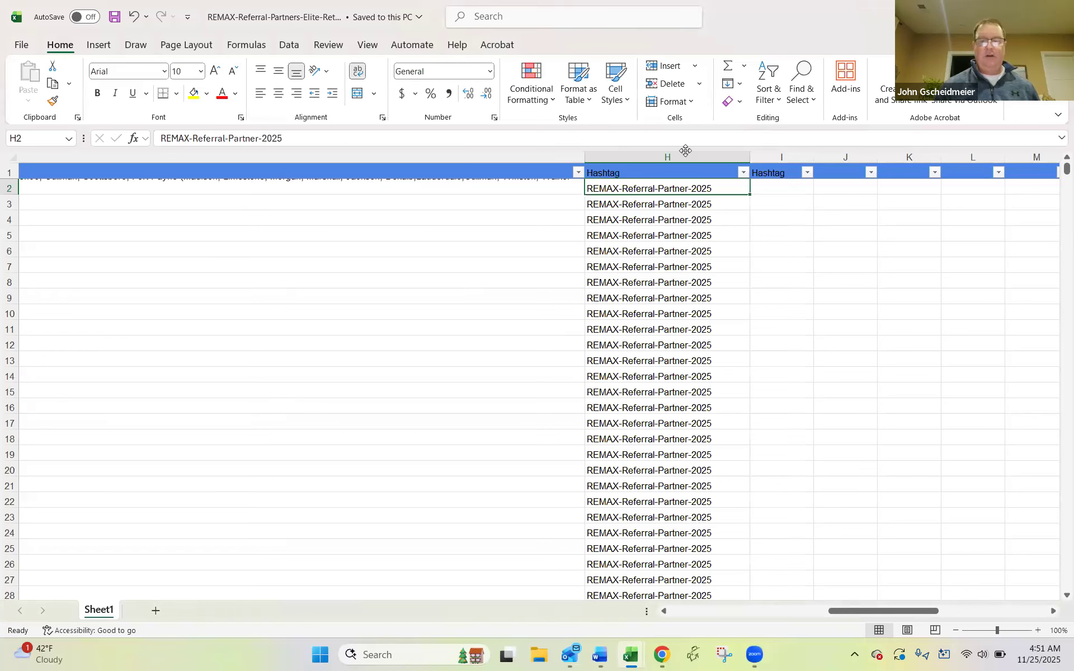
left_click_drag(859, 609, 711, 617)
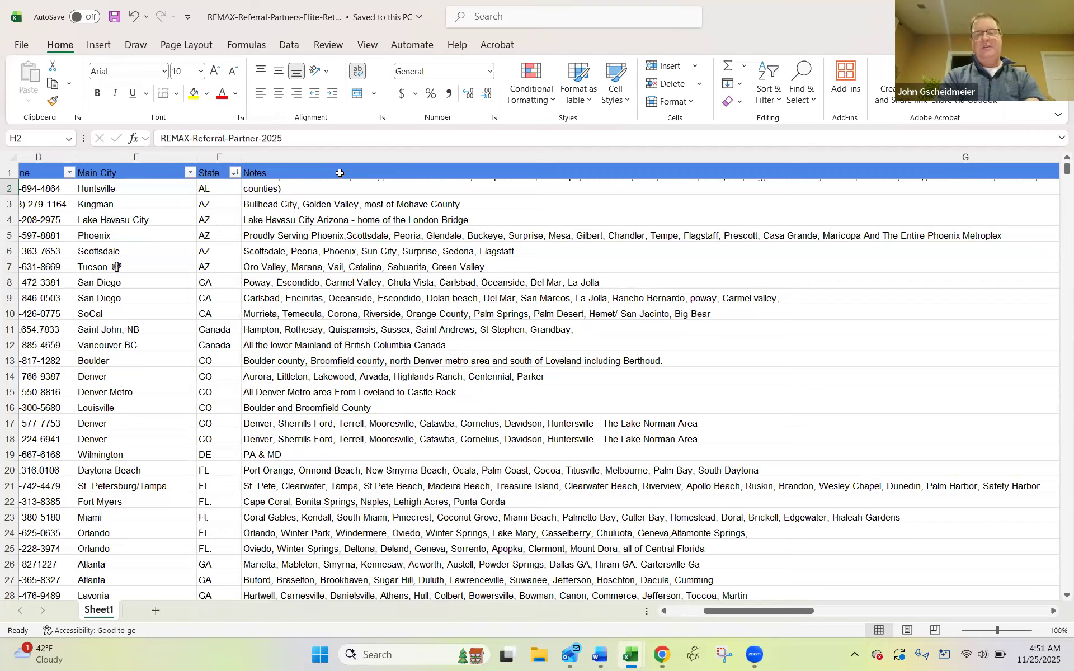
left_click(266, 222)
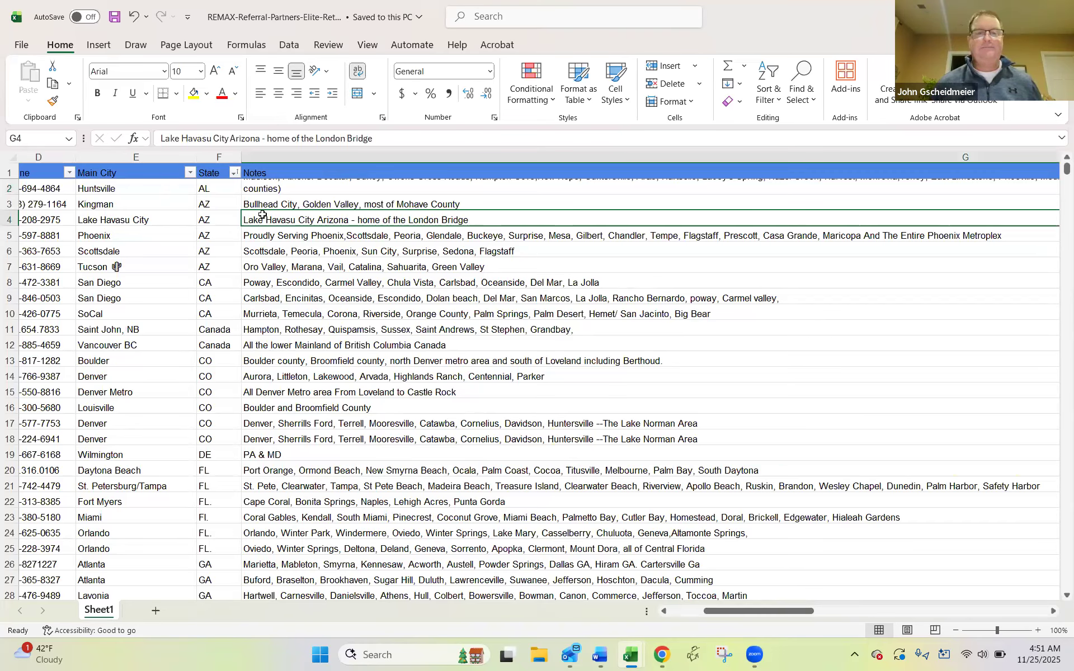
key("Up")
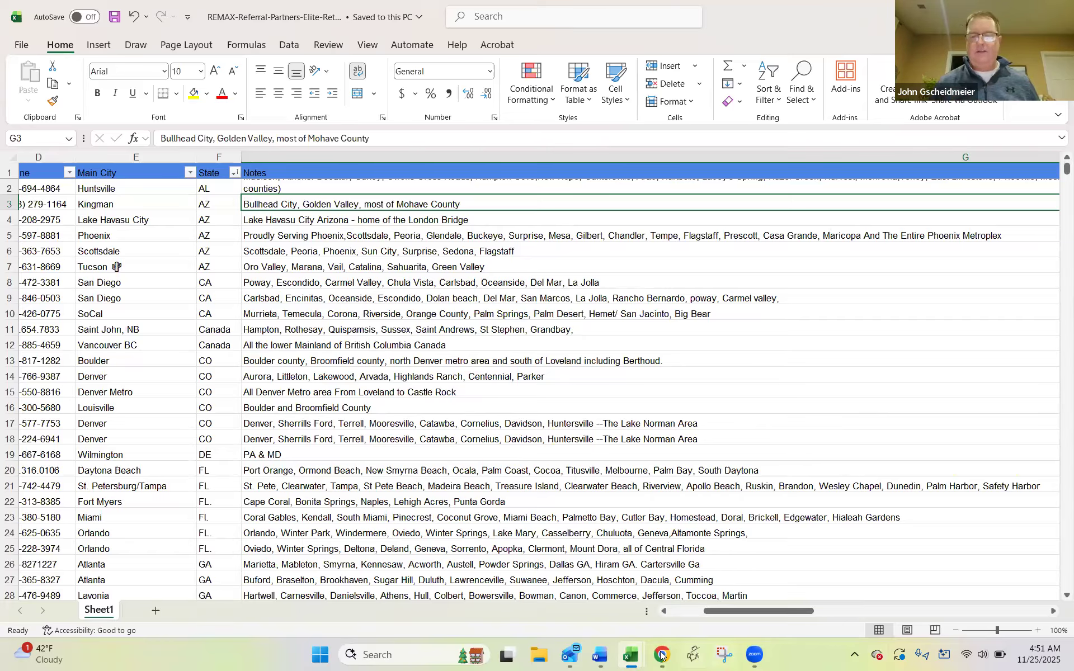
key("alt+Tab")
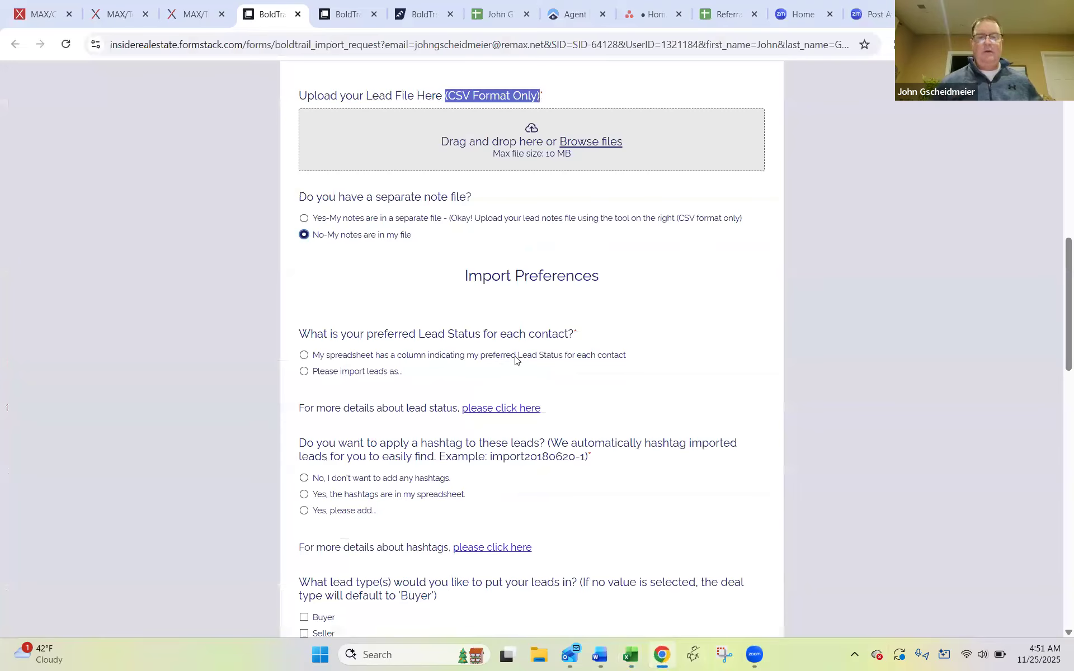
Choose to import all the leads with one lead status and set it to Sphere
scroll(515, 360, "down", 3)
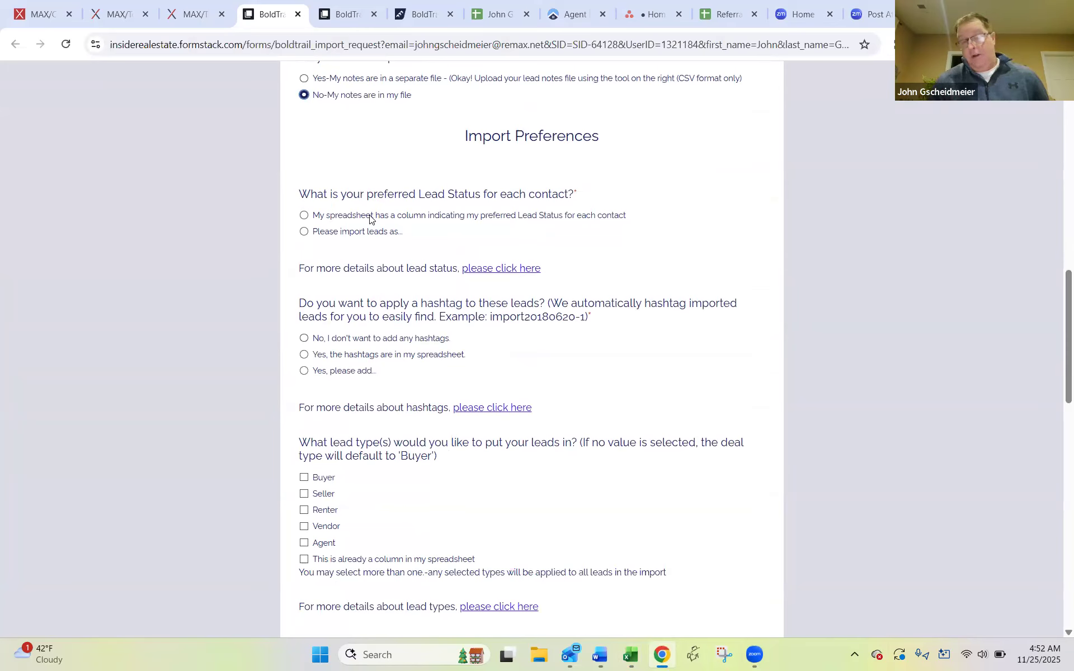
left_click(303, 232)
left_click(304, 324)
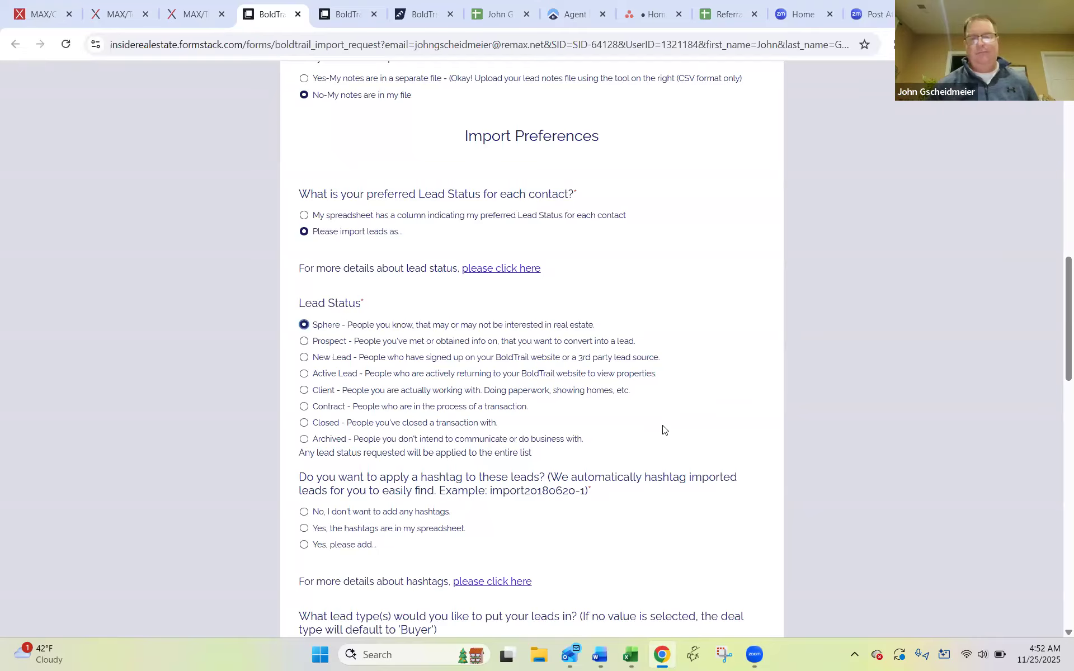
Indicate that the hashtags are in the spreadsheet and enter "Column H" as the hashtag column
scroll(540, 386, "down", 3)
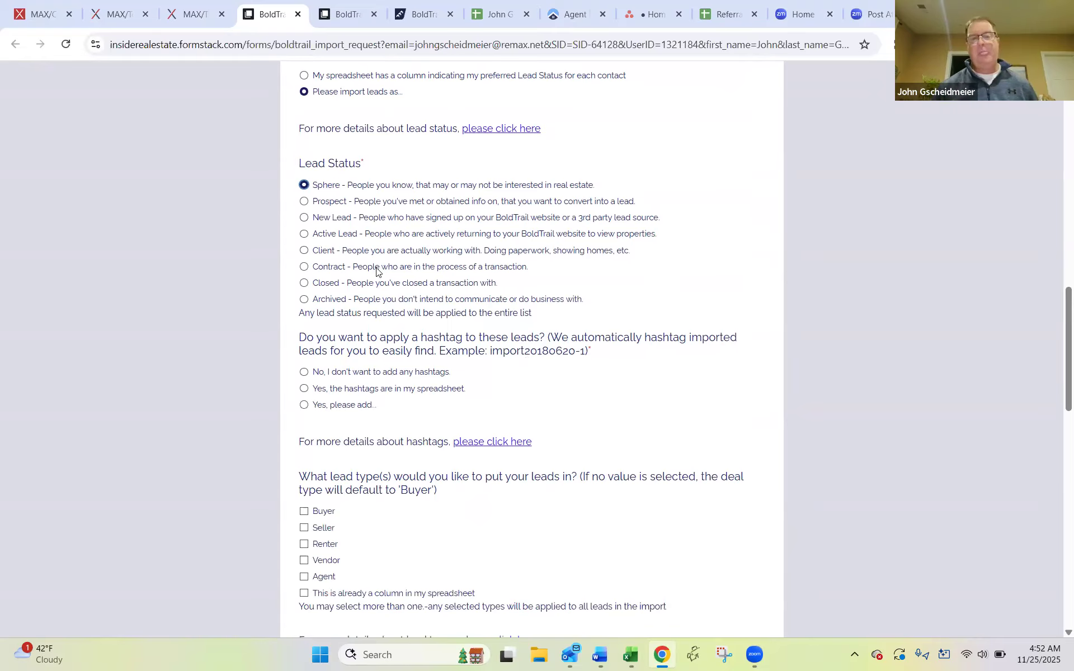
scroll(369, 302, "down", 3)
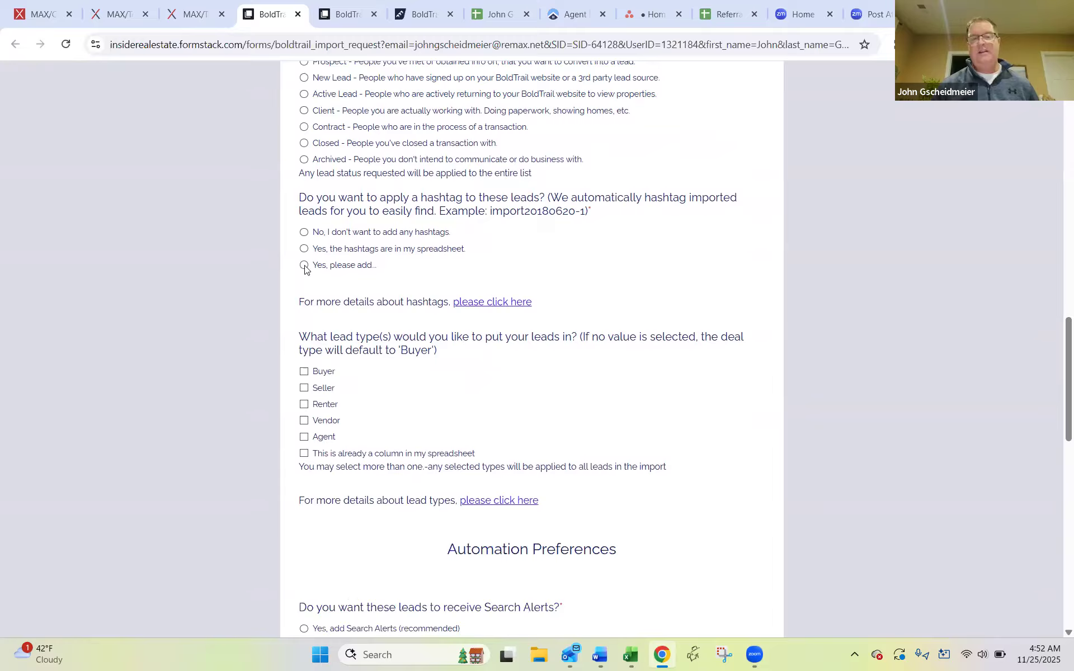
left_click(305, 267)
left_click(304, 249)
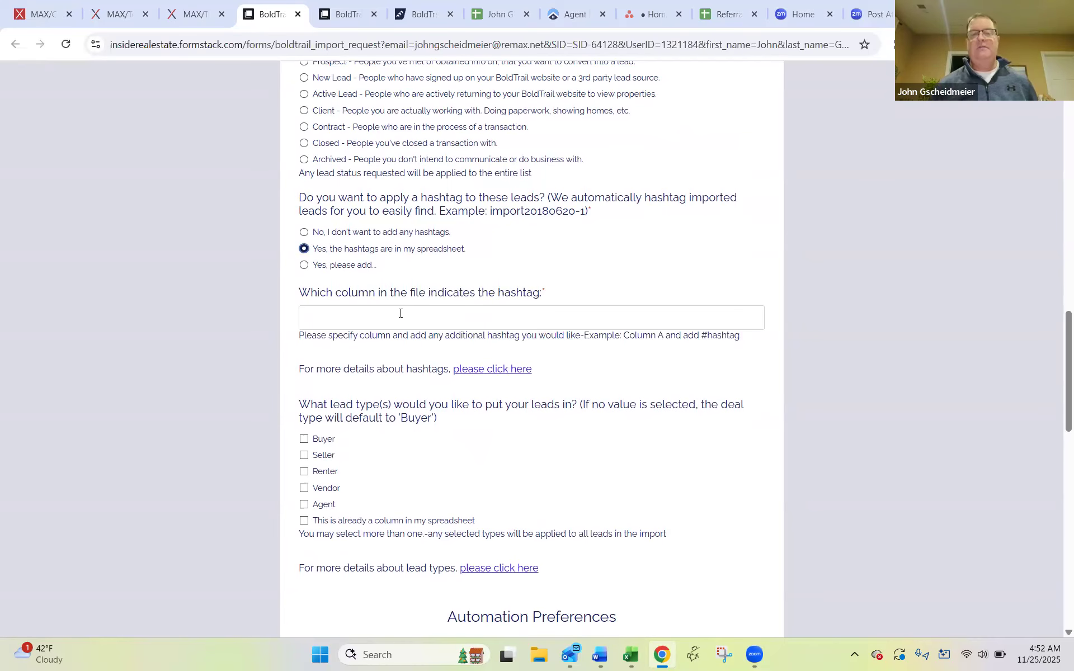
left_click(400, 313)
type("Column H")
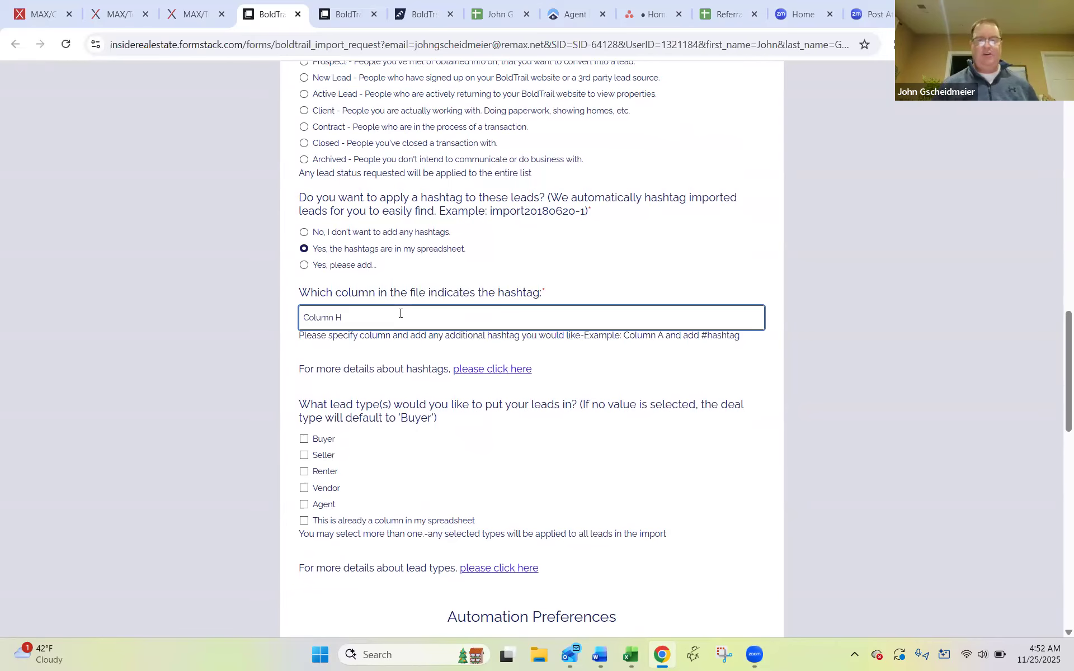
Select Agent as the lead type and opt the leads out of Search Alerts
scroll(386, 336, "down", 2)
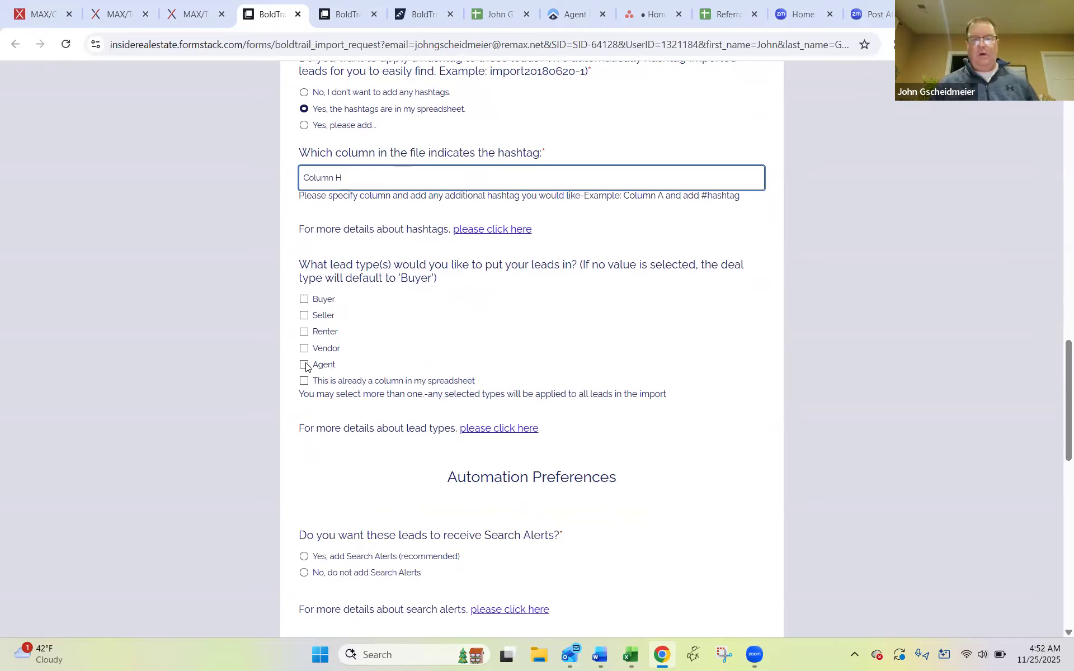
left_click(386, 370)
scroll(450, 341, "down", 3)
scroll(453, 342, "down", 2)
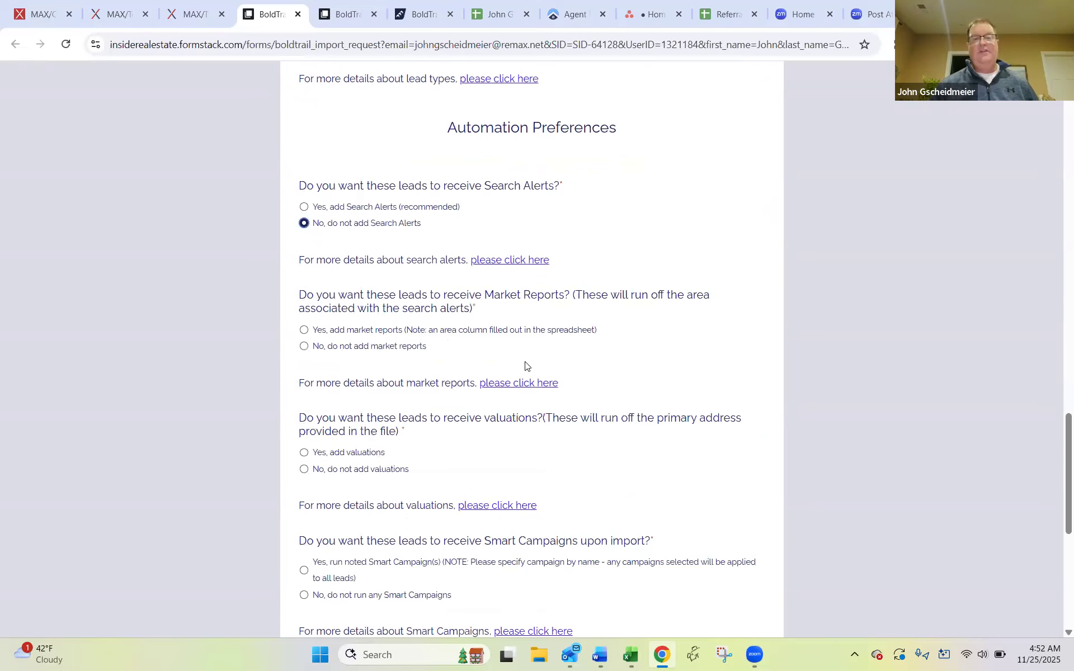
Opt the leads out of Market Reports, valuations and Smart Campaigns
scroll(525, 366, "down", 1)
left_click(304, 277)
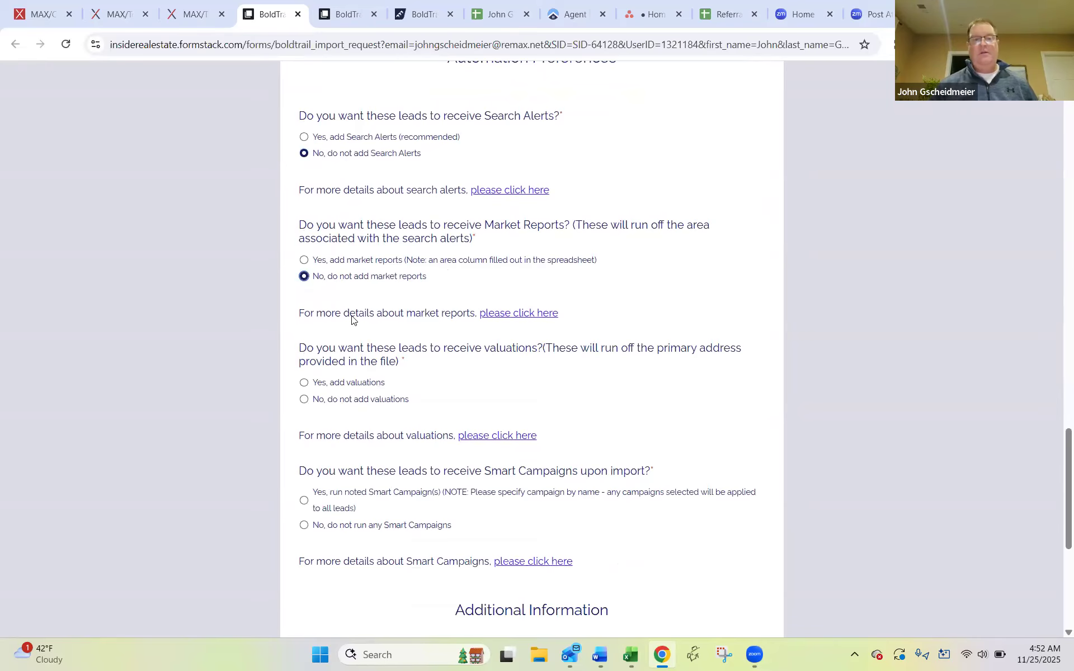
scroll(391, 342, "down", 2)
left_click(305, 261)
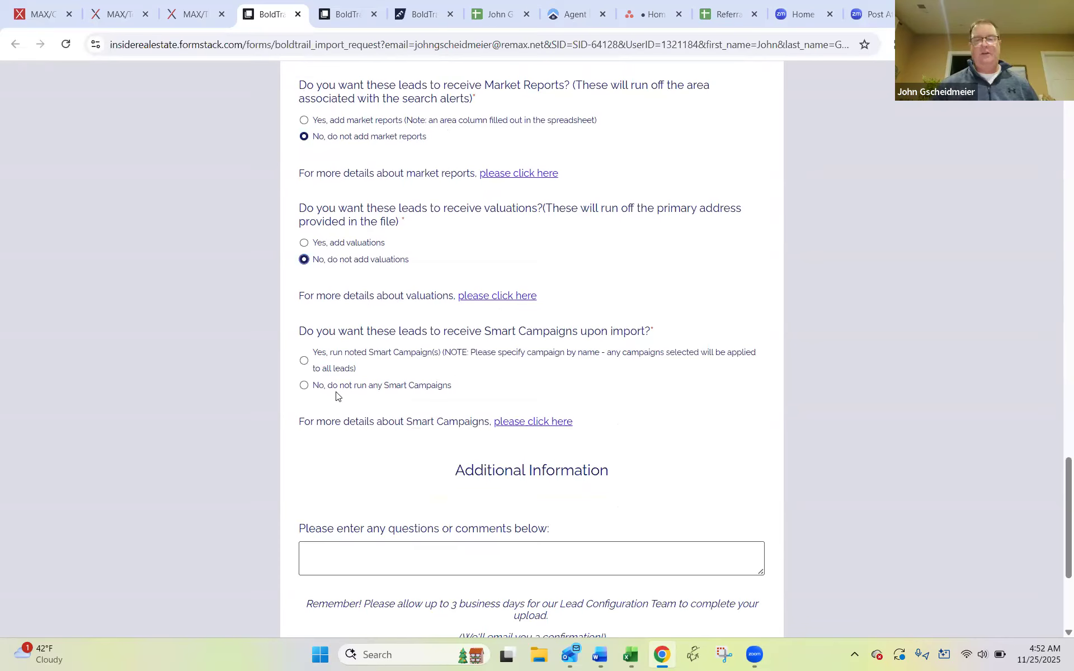
left_click(304, 386)
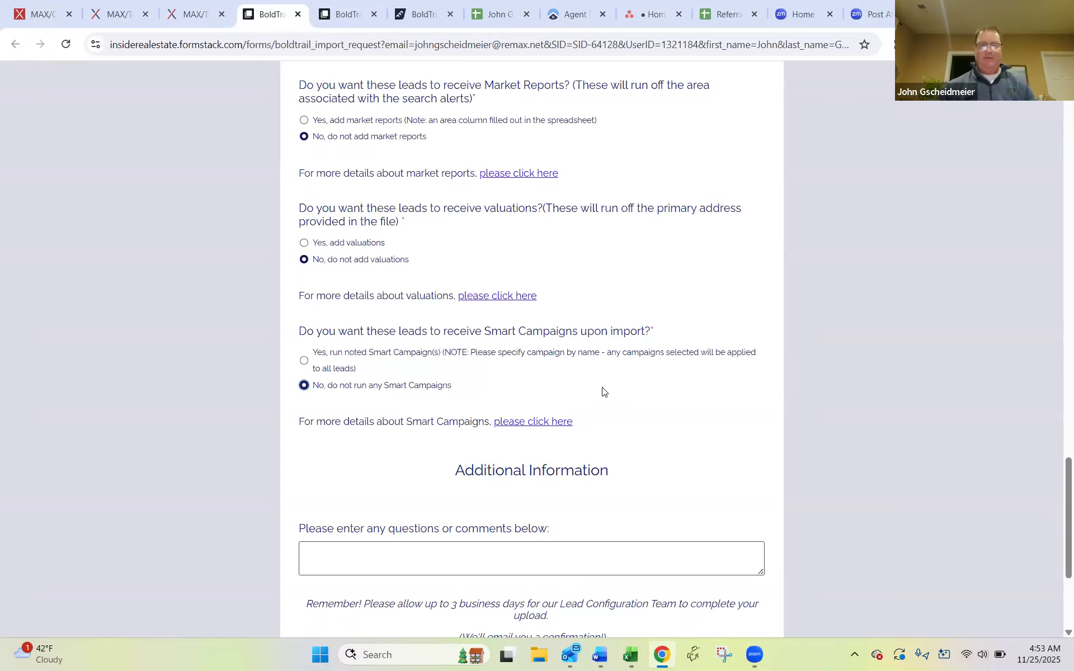
Review the end of the import request form, including the questions or comments field
scroll(527, 420, "down", 5)
left_click(494, 349)
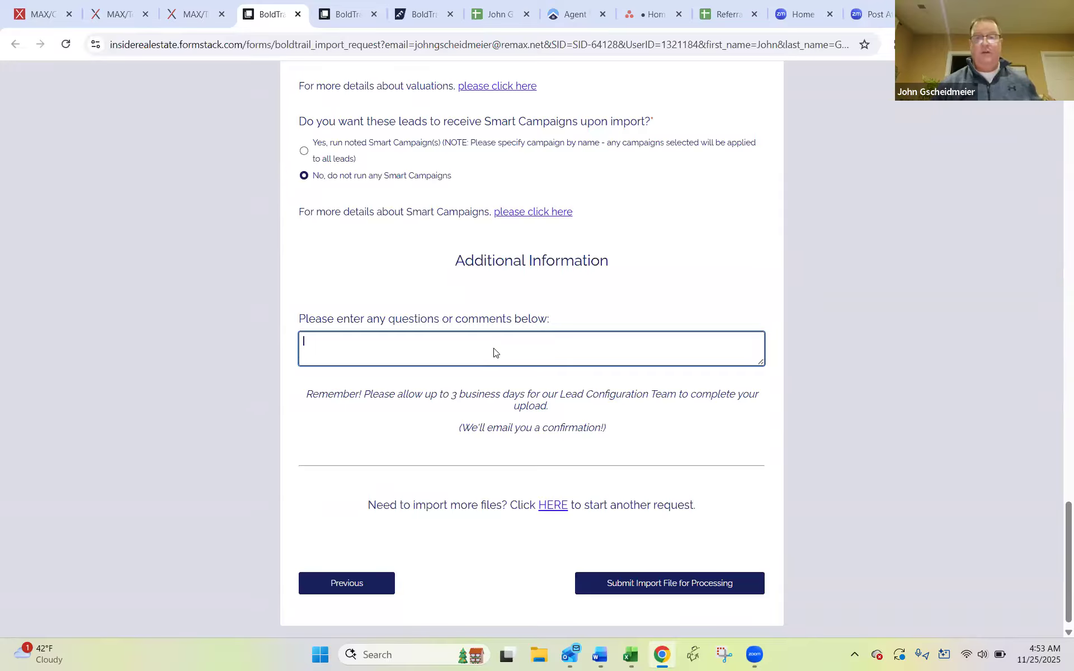
scroll(650, 484, "down", 1)
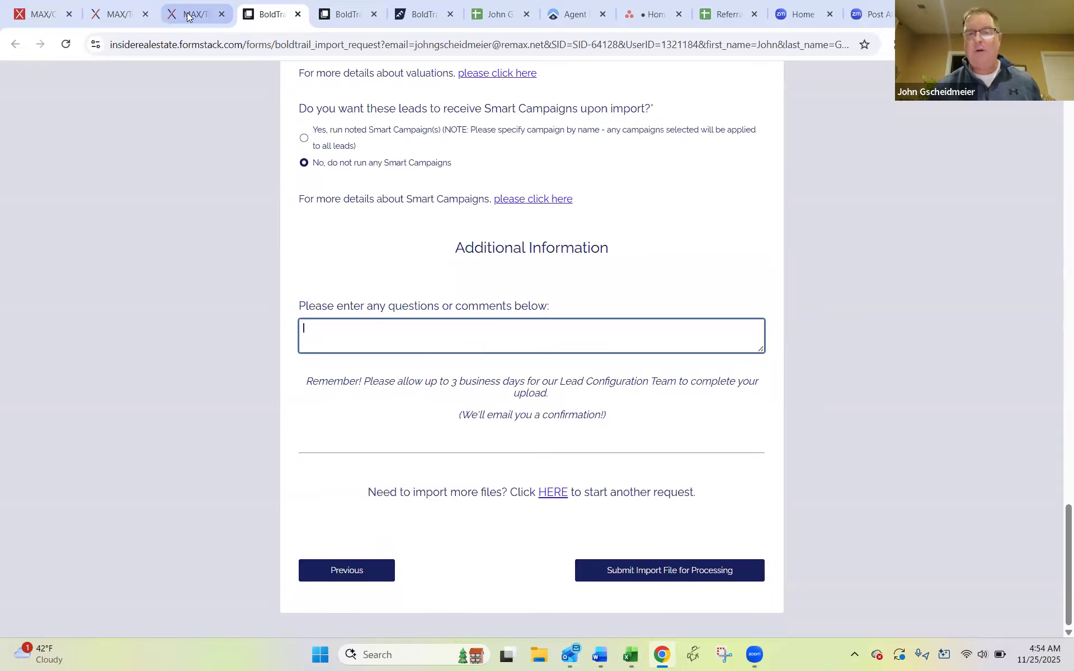
Open the contacts list in the MAXTECH browser page and search the hashtag filter for "referral"
mouse_move(188, 17)
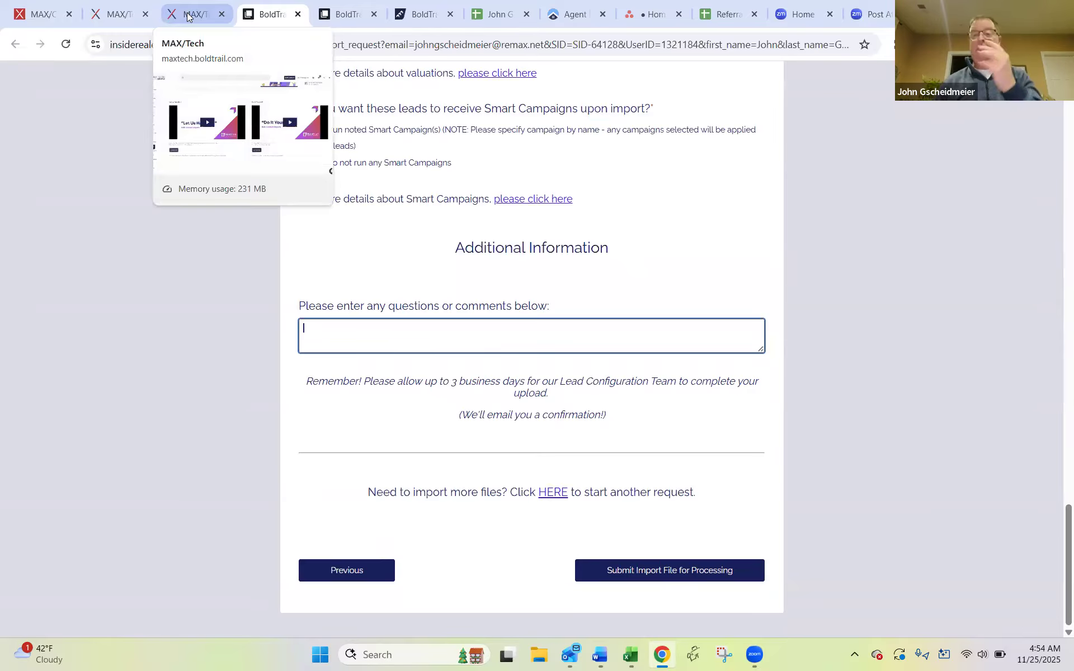
left_click(192, 16)
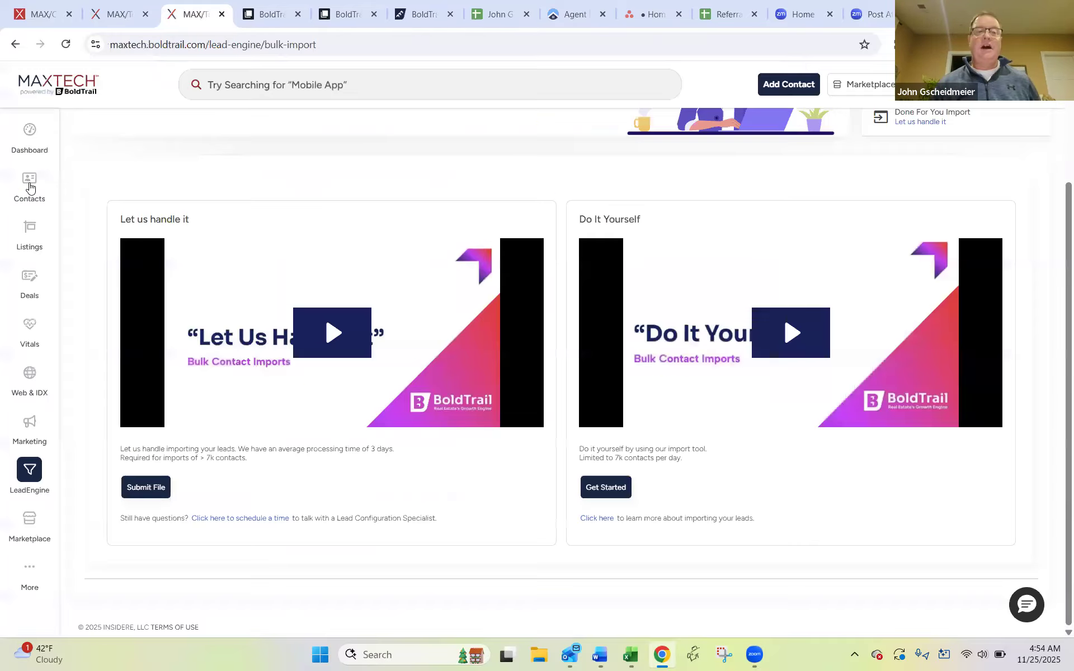
left_click(22, 190)
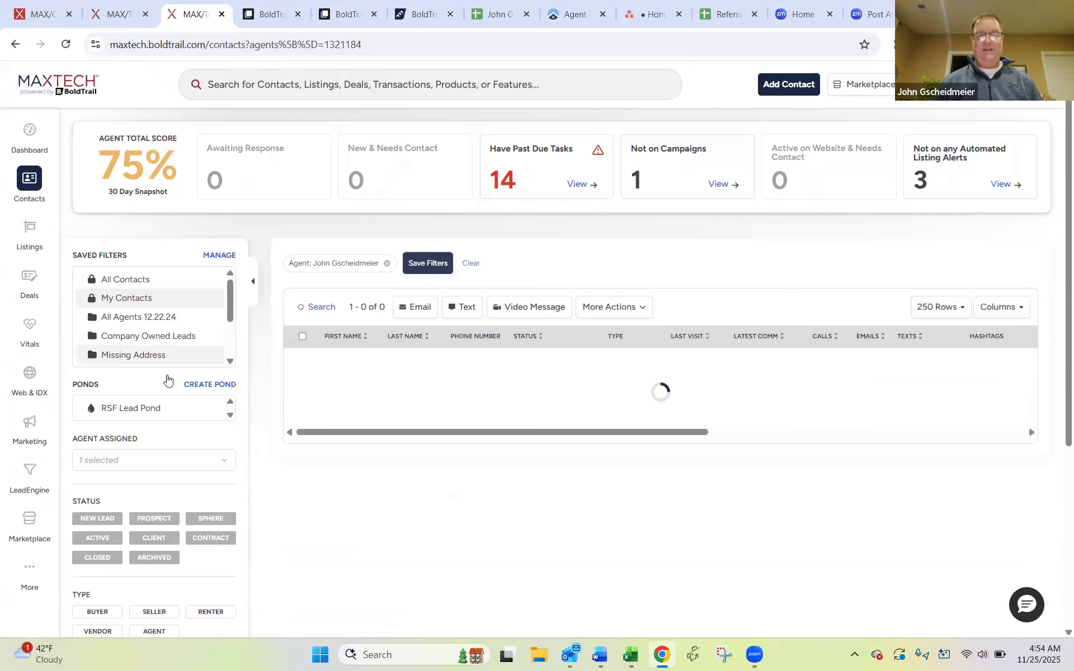
scroll(168, 424, "down", 5)
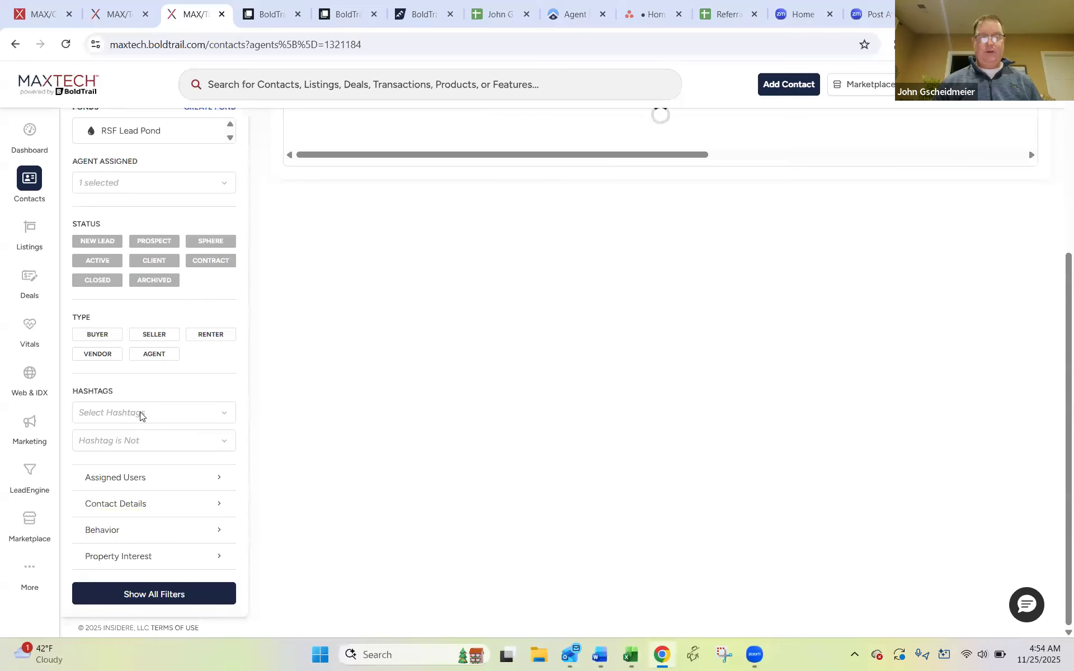
left_click(141, 413)
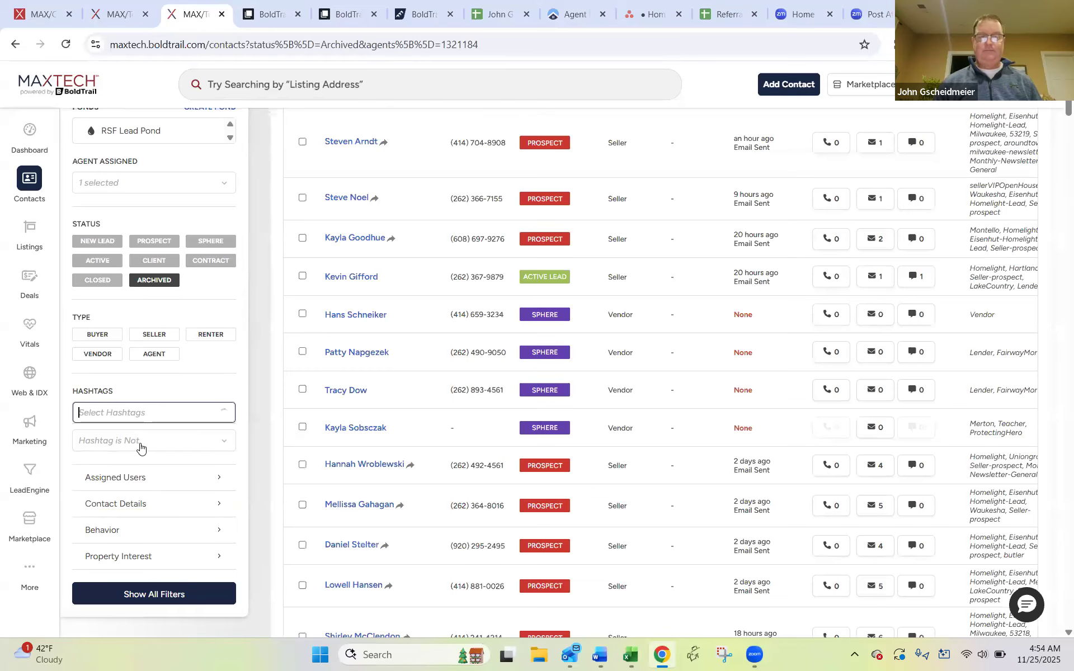
type("referral")
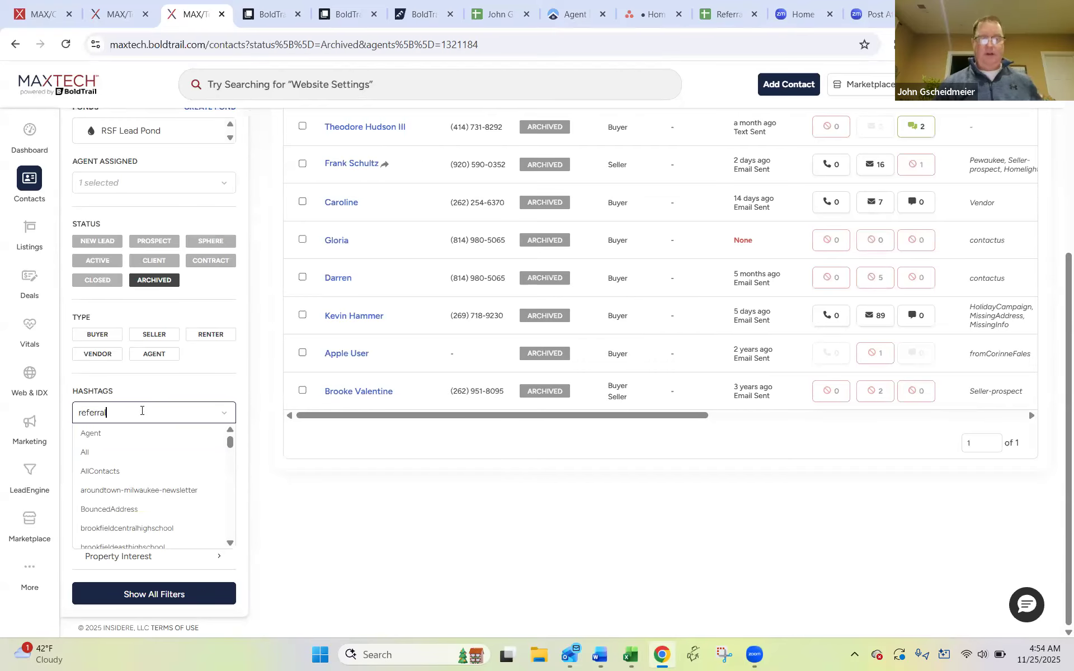